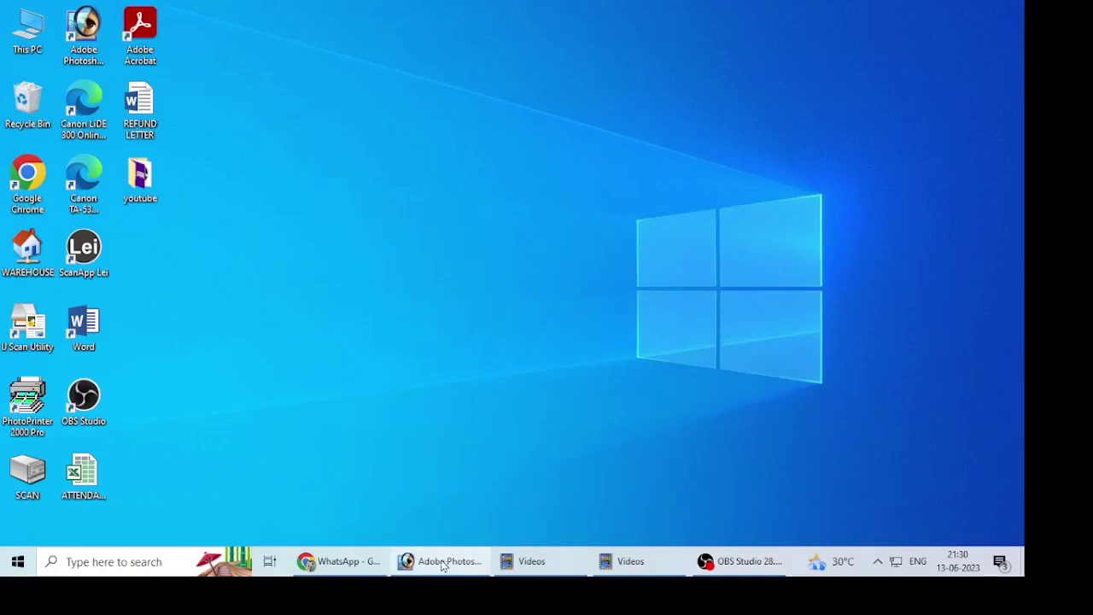
Open the 1-change1 photo in Photoshop to check it, then close it and hide Photoshop.
{"action": "left_click", "coordinate": [443, 563]}
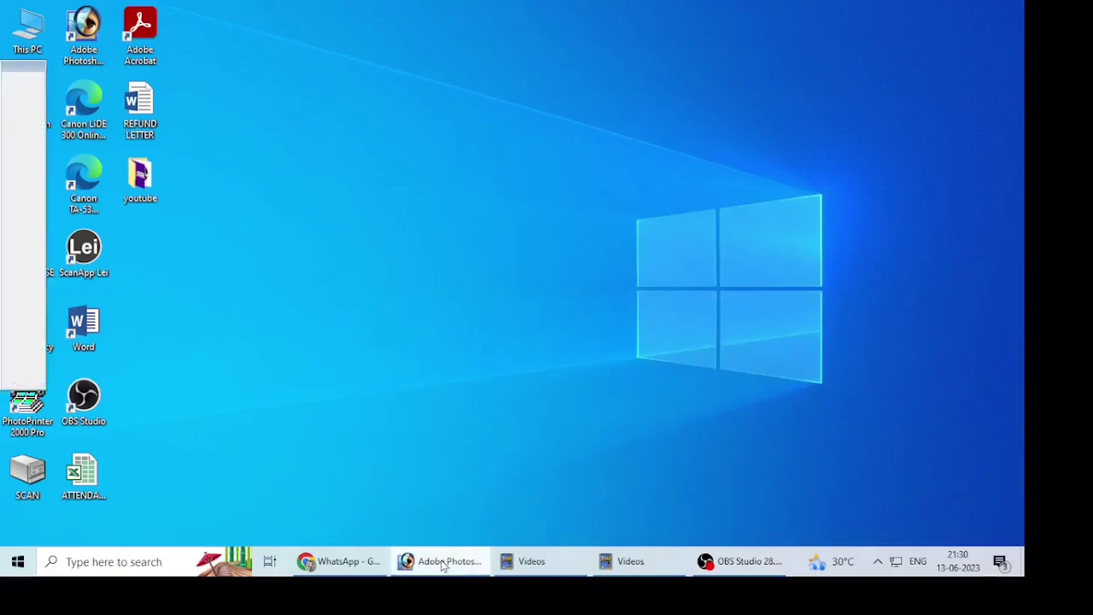
{"action": "double_click", "coordinate": [523, 220]}
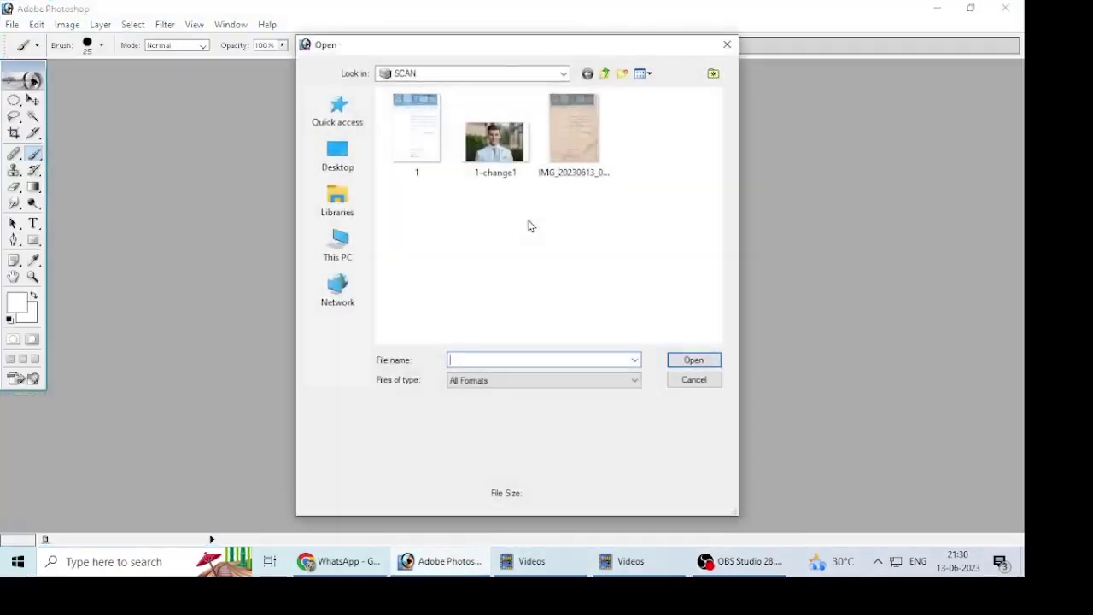
{"action": "left_click", "coordinate": [488, 162]}
{"action": "left_click", "coordinate": [693, 359]}
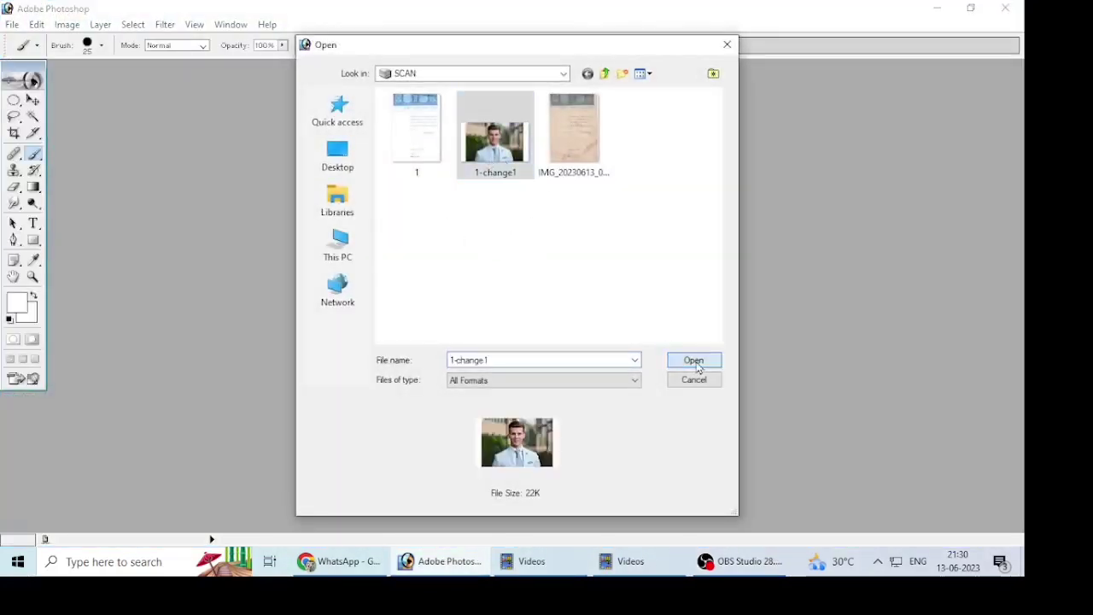
{"action": "left_click_drag", "start_coordinate": [128, 72], "coordinate": [363, 103]}
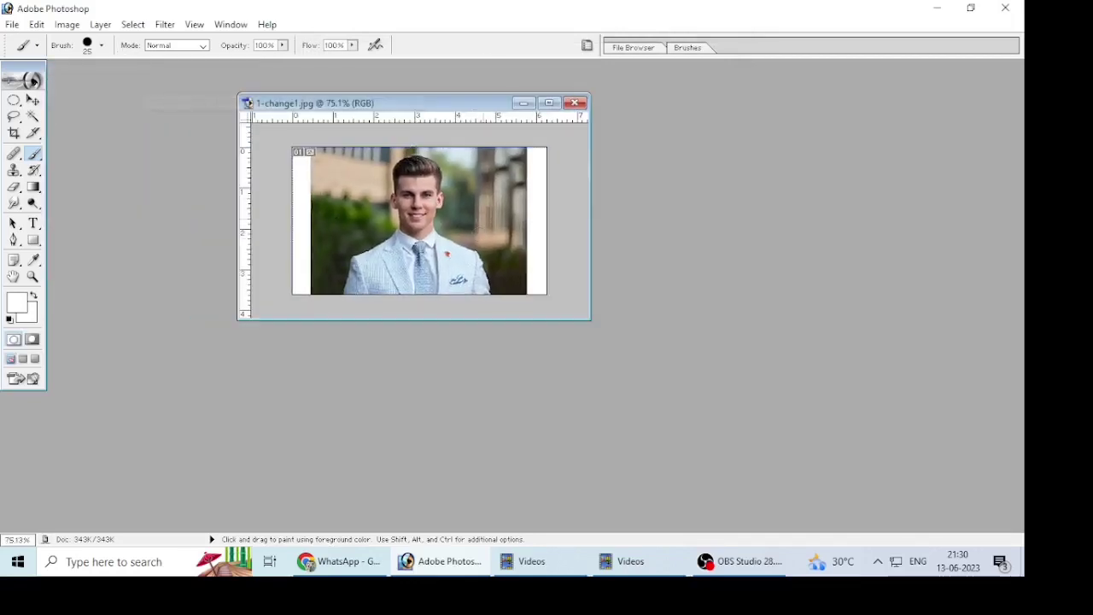
{"action": "left_click", "coordinate": [574, 104]}
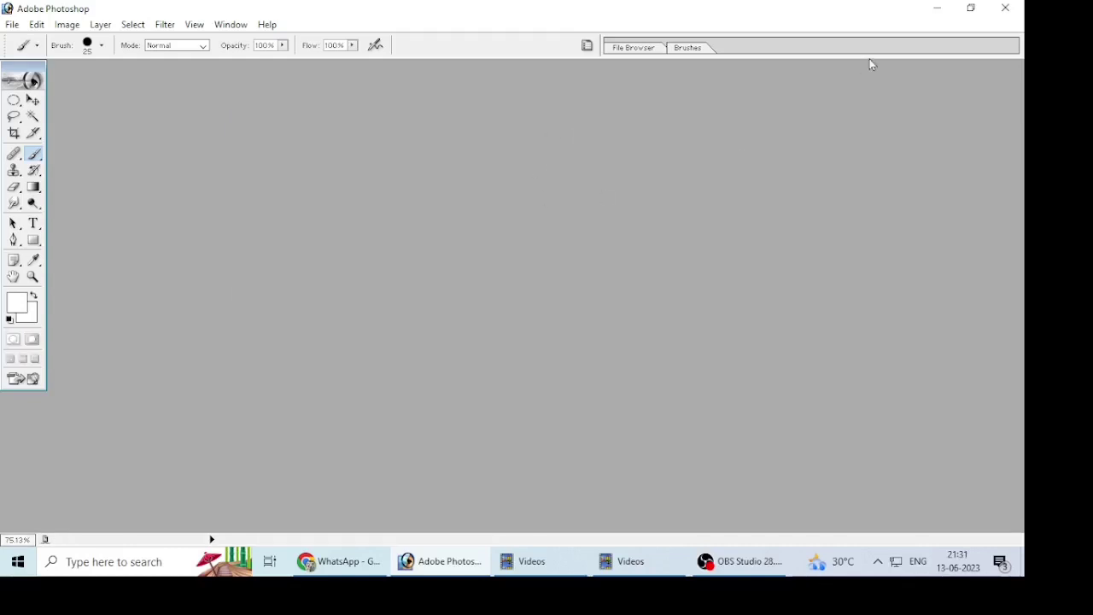
{"action": "left_click", "coordinate": [932, 11]}
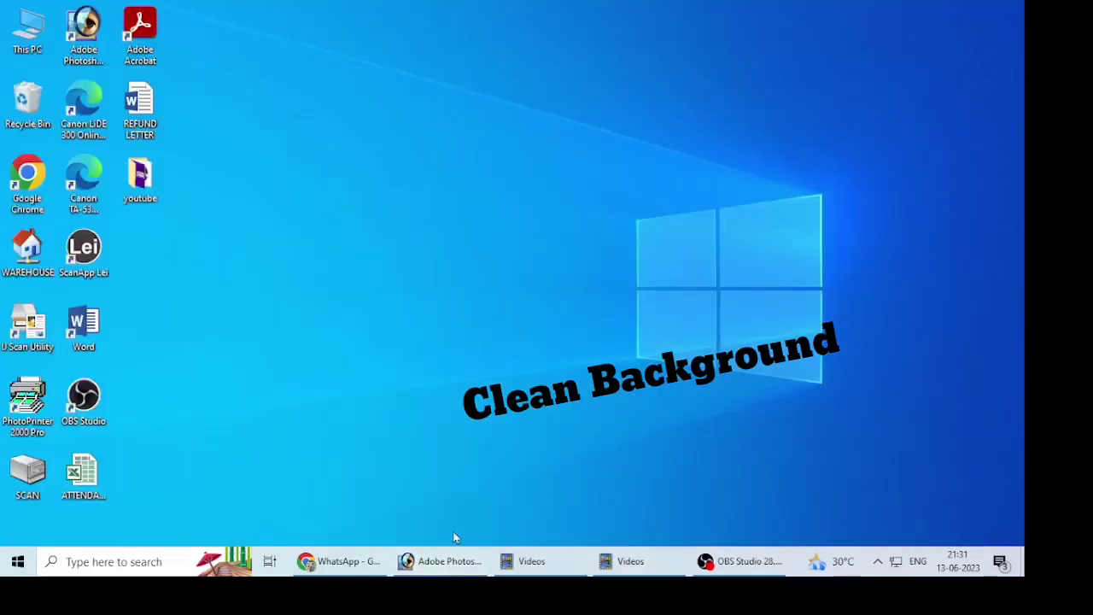
Open the erase.bg remove-background bookmark in Chrome and upload the 1-change1 photo.
{"action": "left_click", "coordinate": [384, 560]}
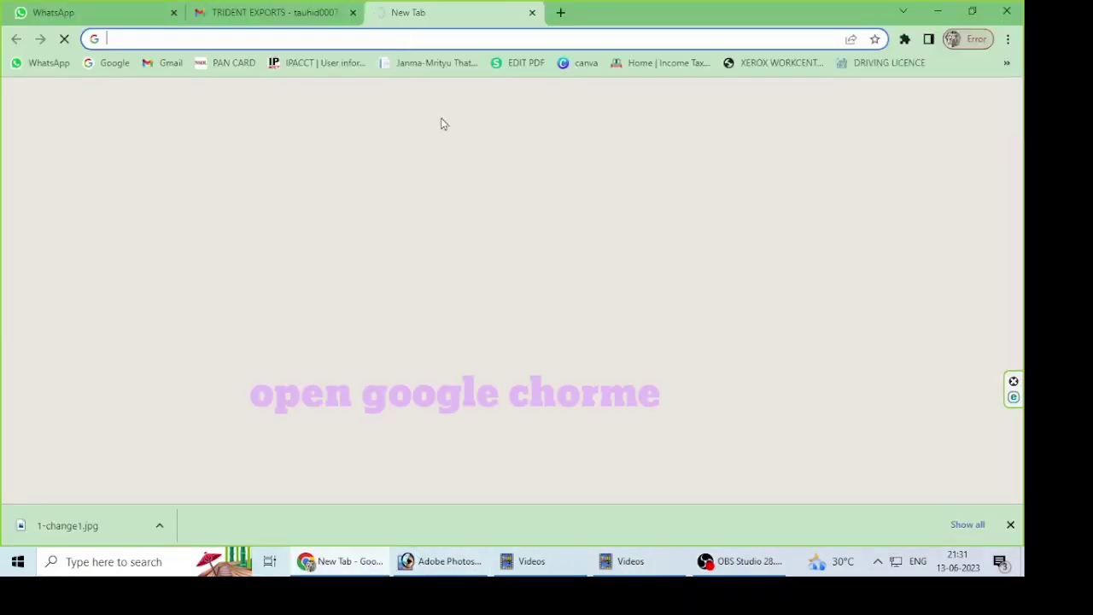
{"action": "left_click", "coordinate": [1006, 63]}
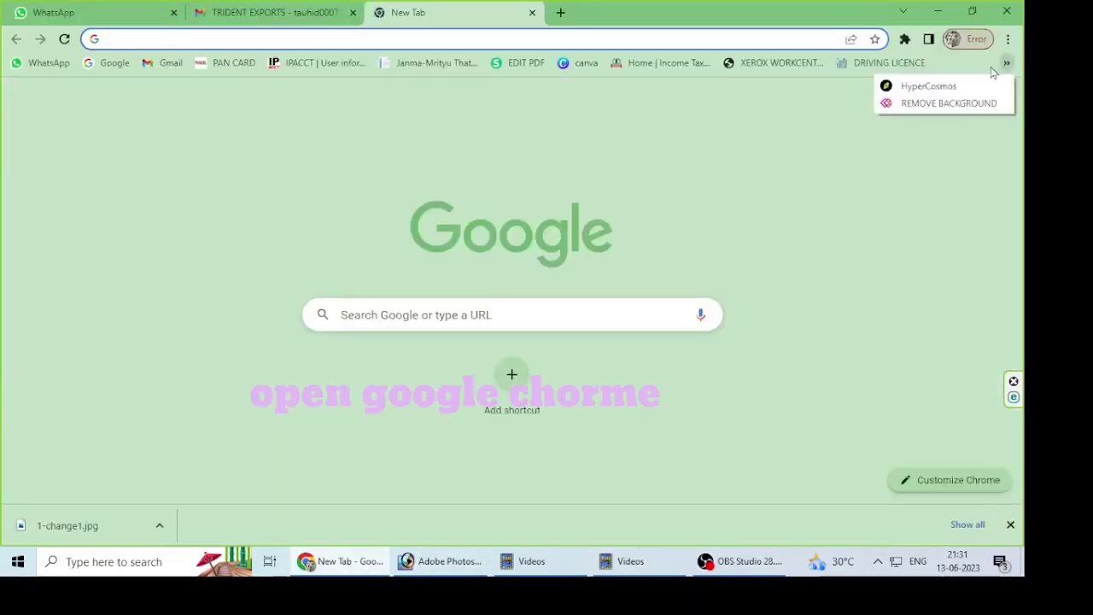
{"action": "left_click", "coordinate": [943, 103]}
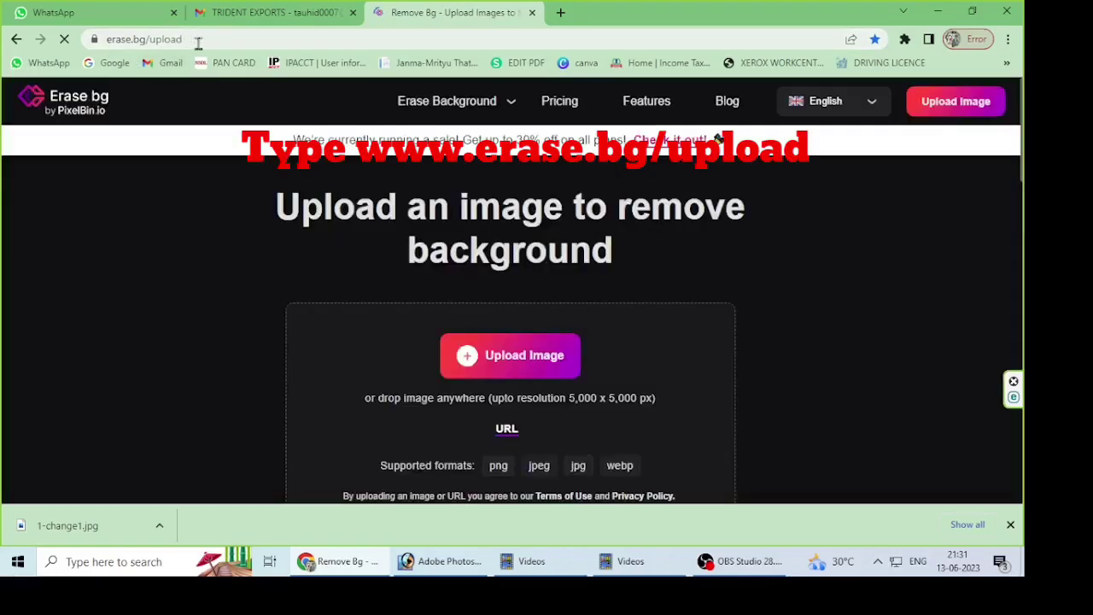
{"action": "left_click_drag", "start_coordinate": [184, 40], "coordinate": [101, 39]}
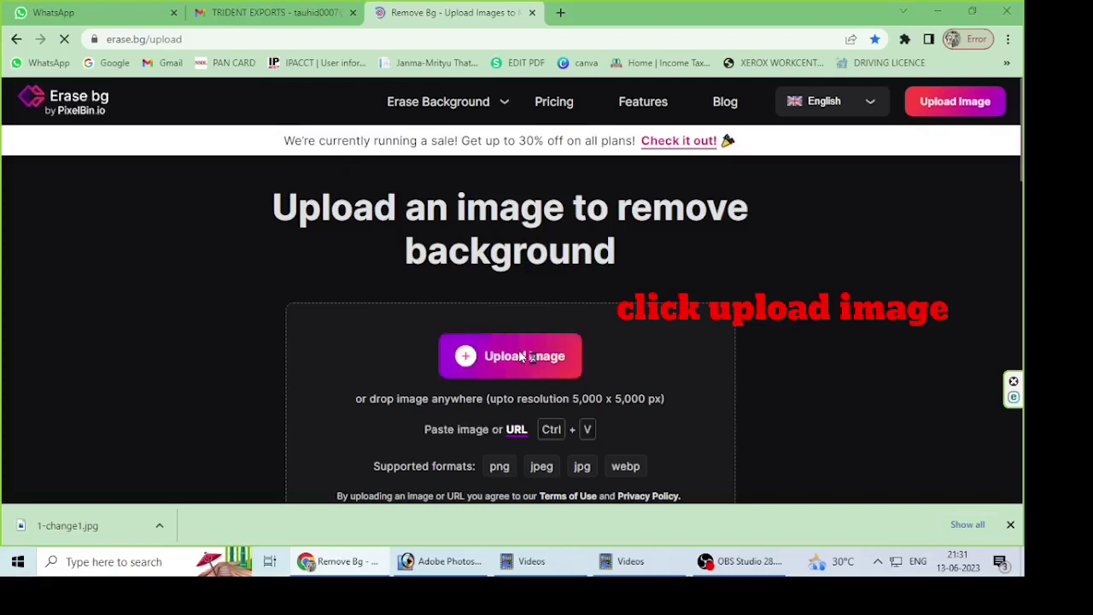
{"action": "left_click", "coordinate": [546, 334]}
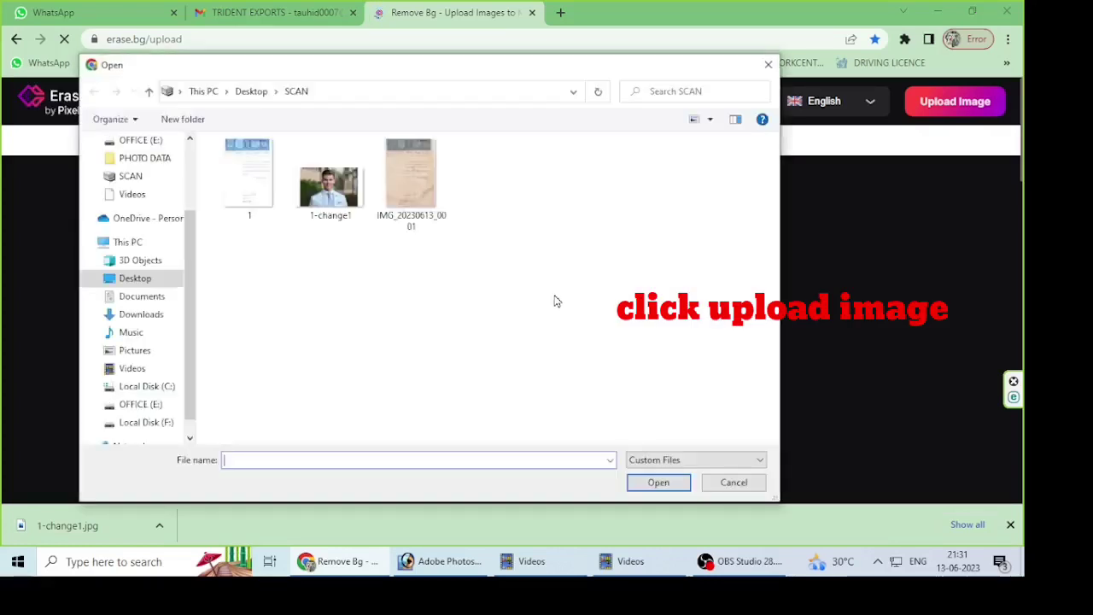
{"action": "left_click", "coordinate": [329, 184]}
{"action": "left_click", "coordinate": [649, 482]}
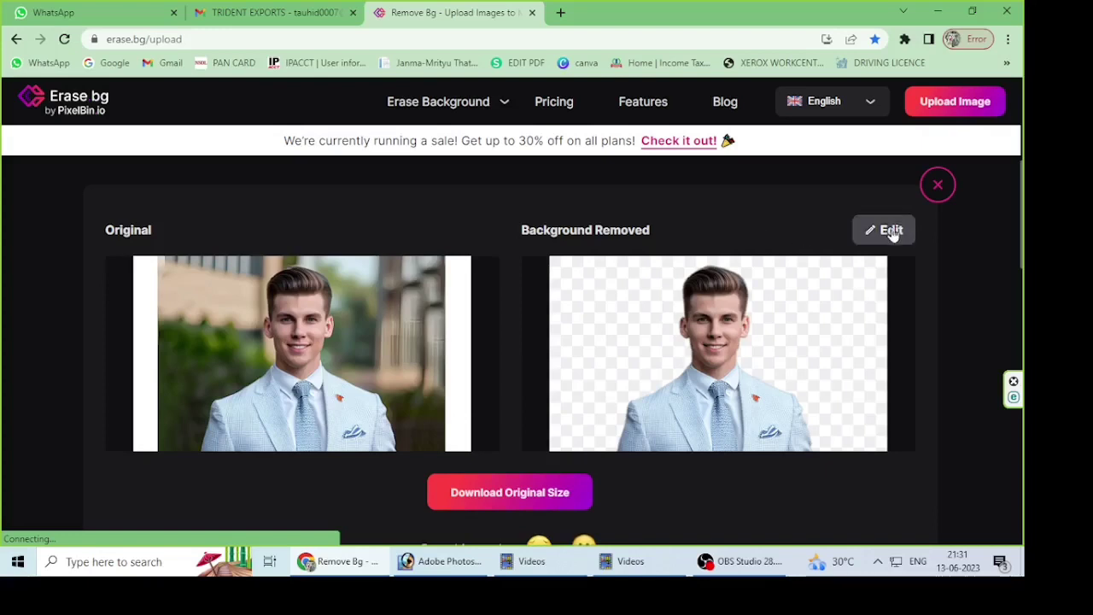
Try several solid background colours behind the man and settle on grey-blue.
{"action": "left_click", "coordinate": [891, 231]}
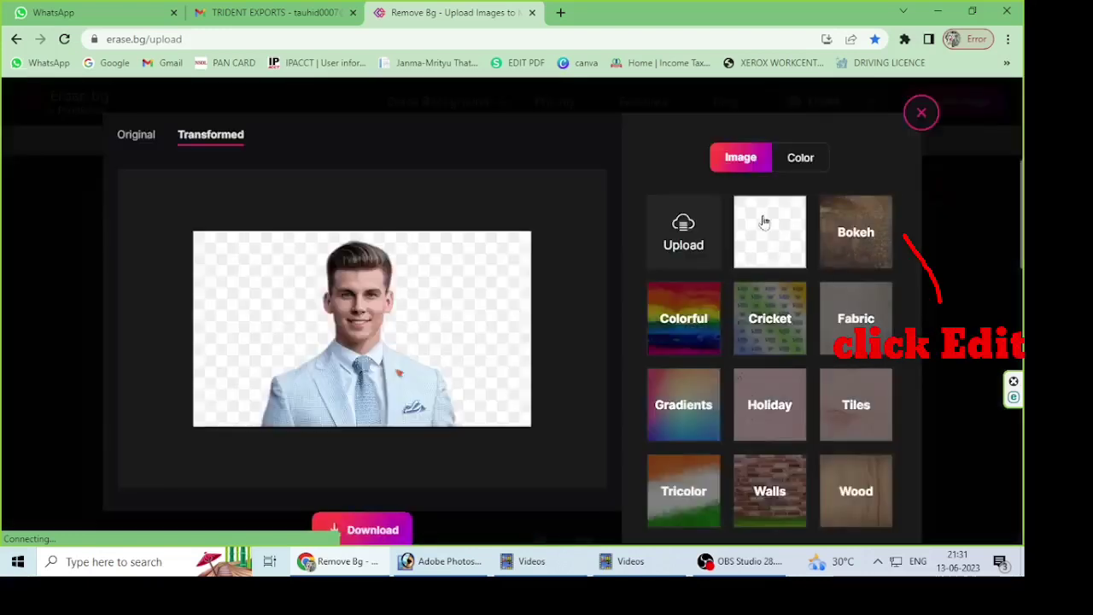
{"action": "left_click", "coordinate": [803, 162]}
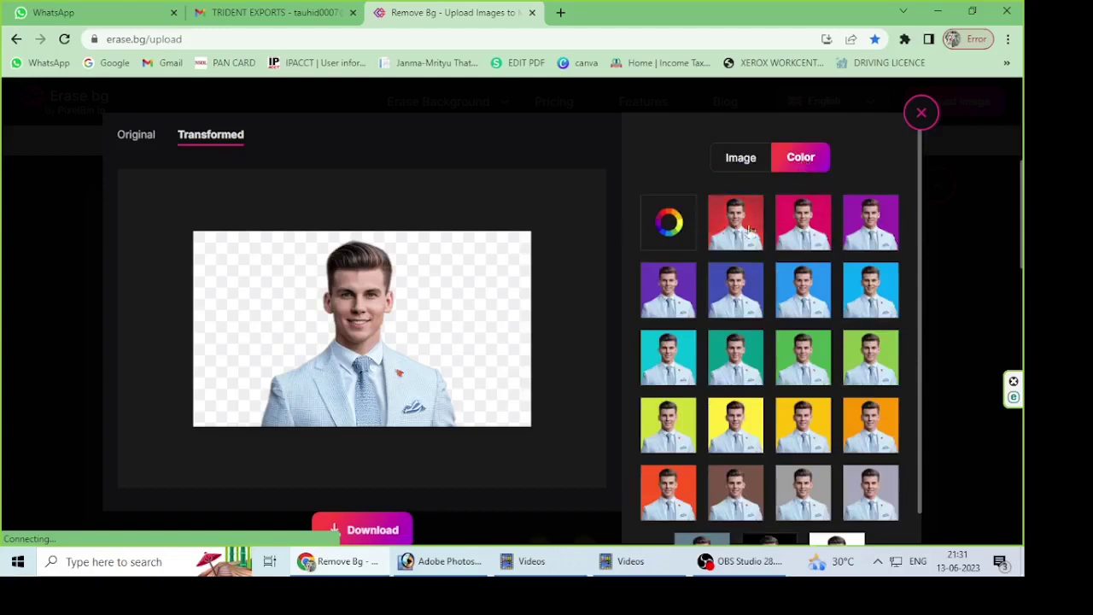
{"action": "left_click", "coordinate": [668, 358]}
{"action": "left_click", "coordinate": [671, 297]}
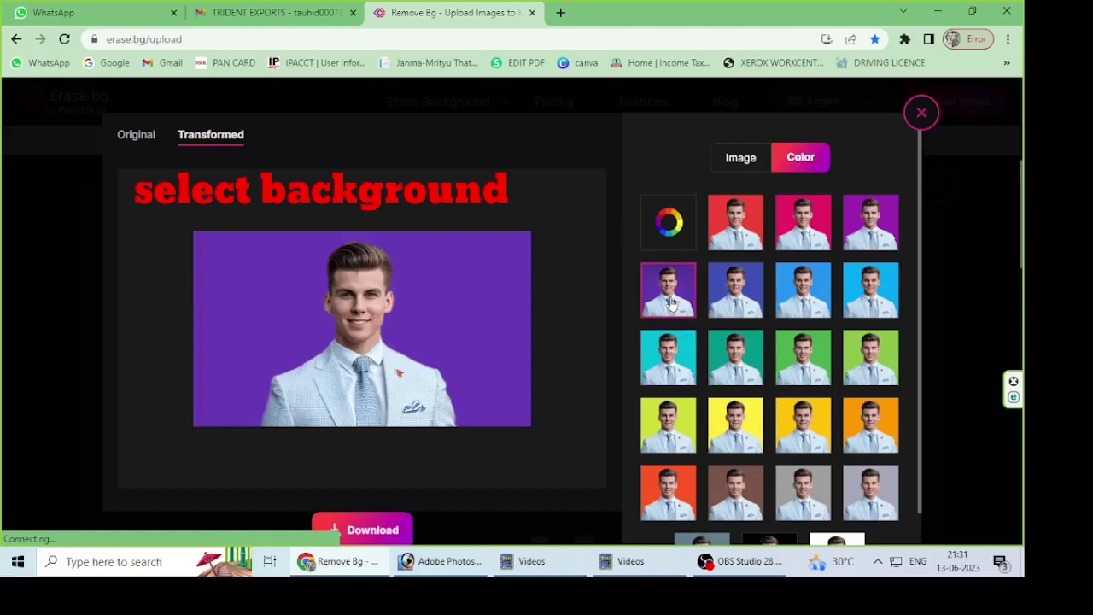
{"action": "left_click", "coordinate": [810, 413]}
{"action": "scroll", "coordinate": [807, 409], "scroll_direction": "down", "scroll_amount": 1}
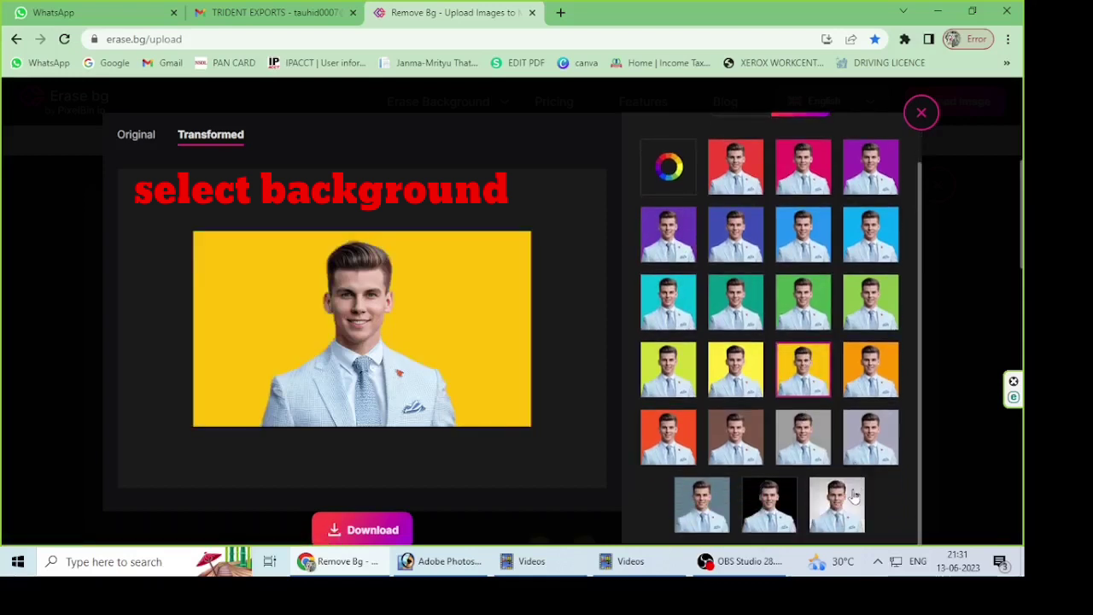
{"action": "left_click", "coordinate": [854, 495]}
{"action": "left_click", "coordinate": [713, 504]}
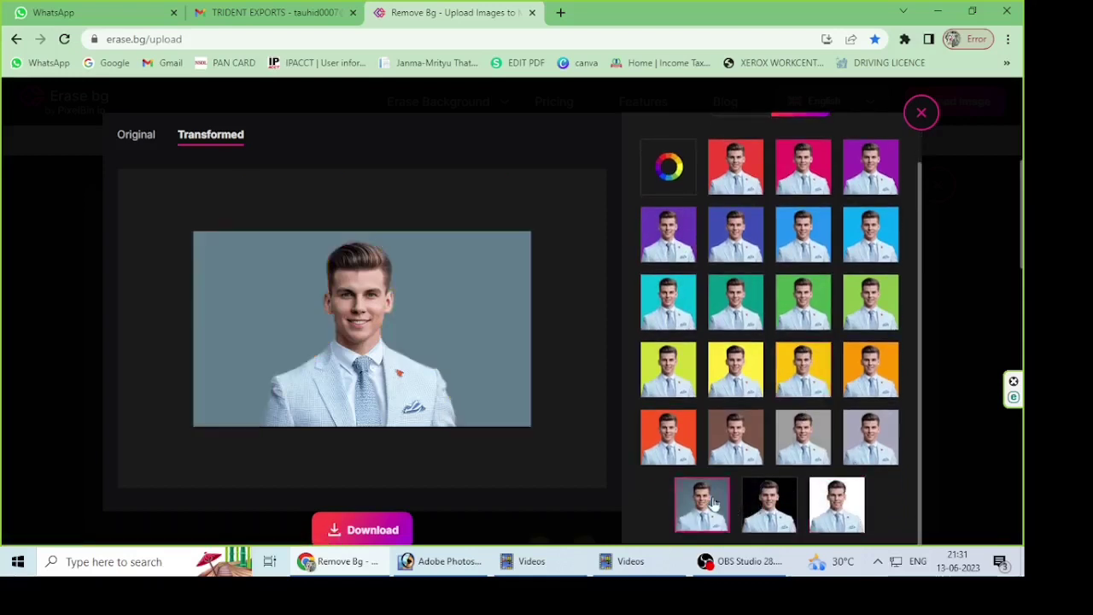
{"action": "left_click", "coordinate": [801, 437]}
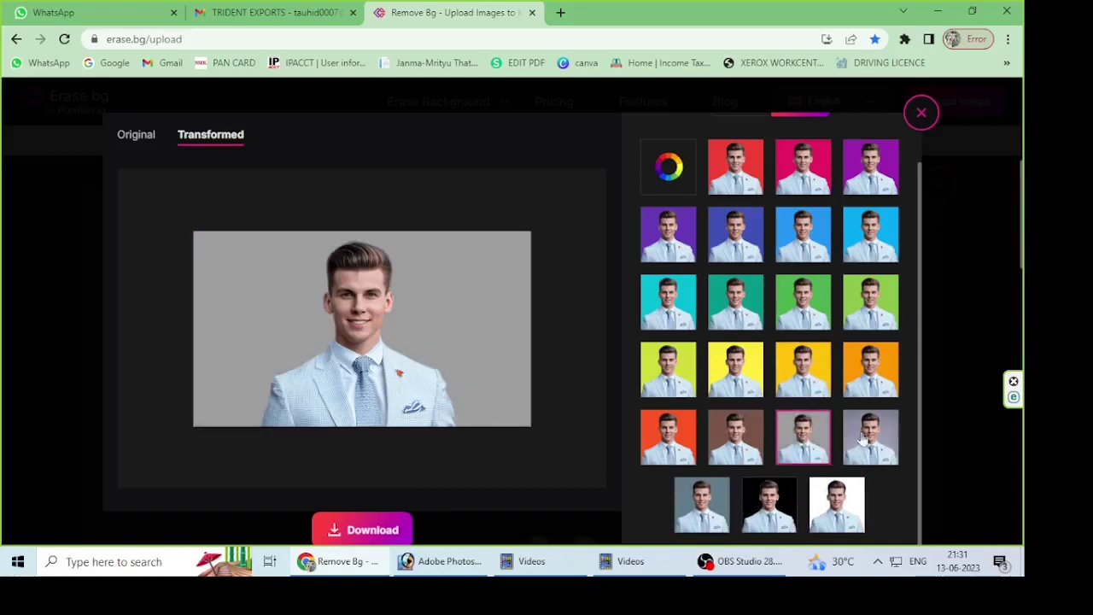
{"action": "left_click", "coordinate": [714, 502]}
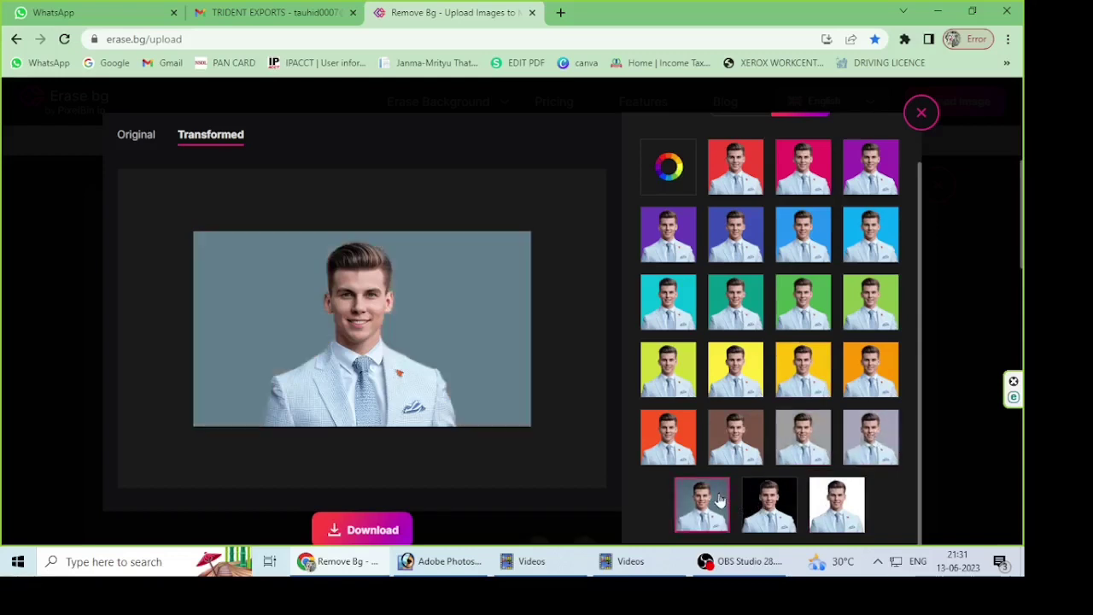
{"action": "scroll", "coordinate": [875, 275], "scroll_direction": "up", "scroll_amount": 1}
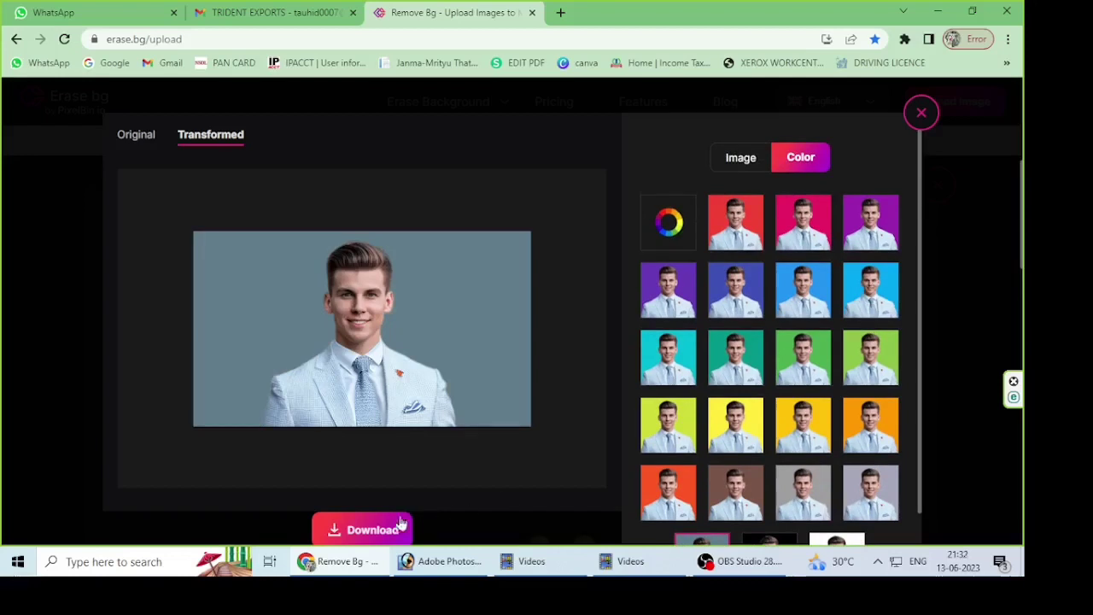
Download the result as 1-change1-transformed.png into SCAN, then close the editor and erase.bg tab.
{"action": "left_click", "coordinate": [360, 531]}
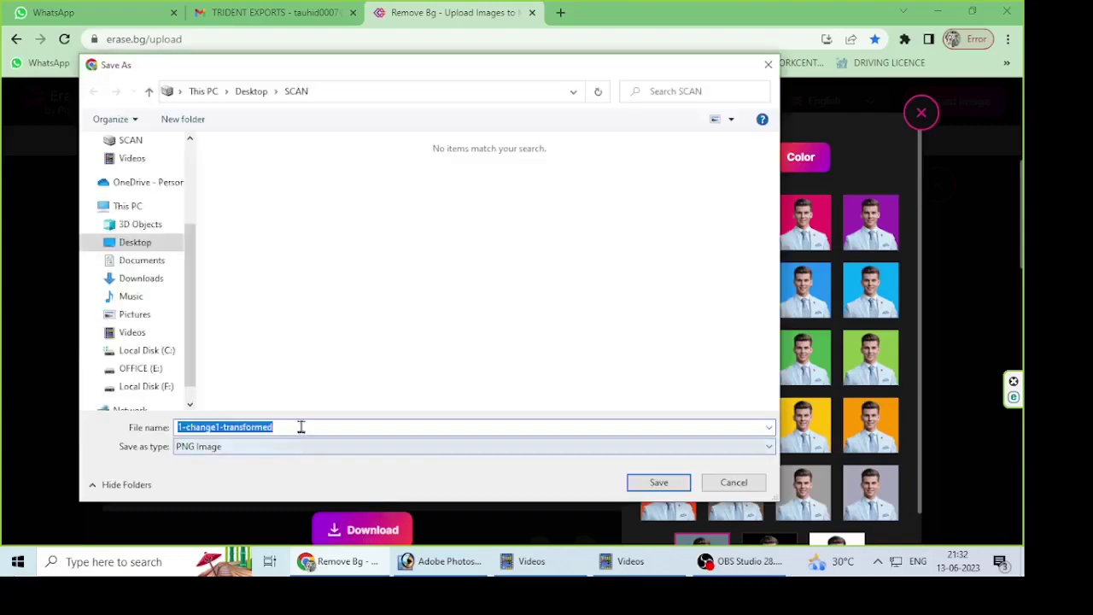
{"action": "left_click", "coordinate": [657, 483]}
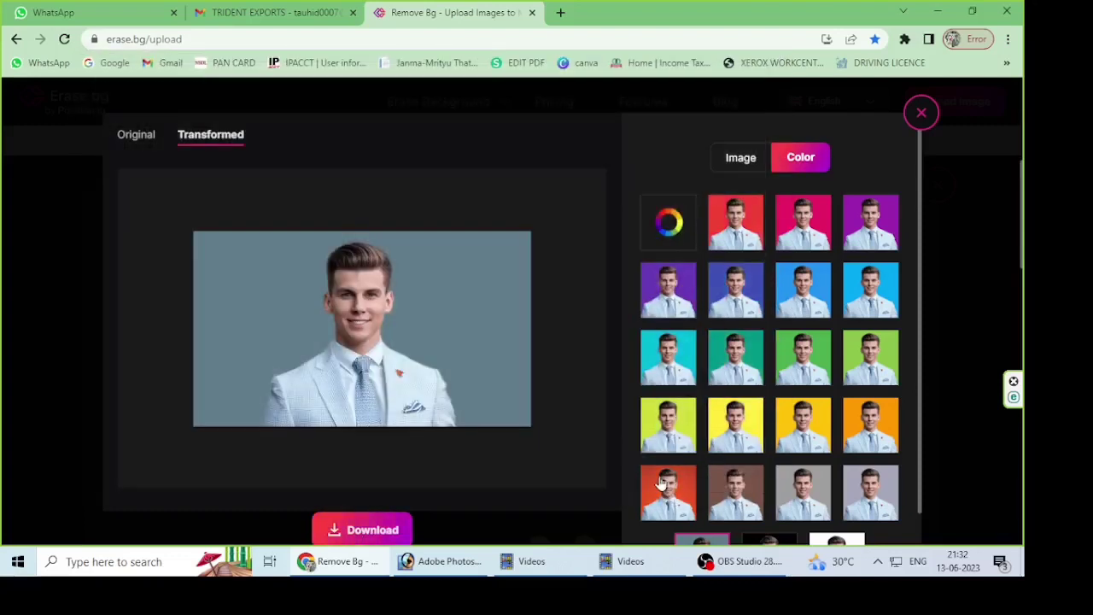
{"action": "left_click", "coordinate": [921, 112]}
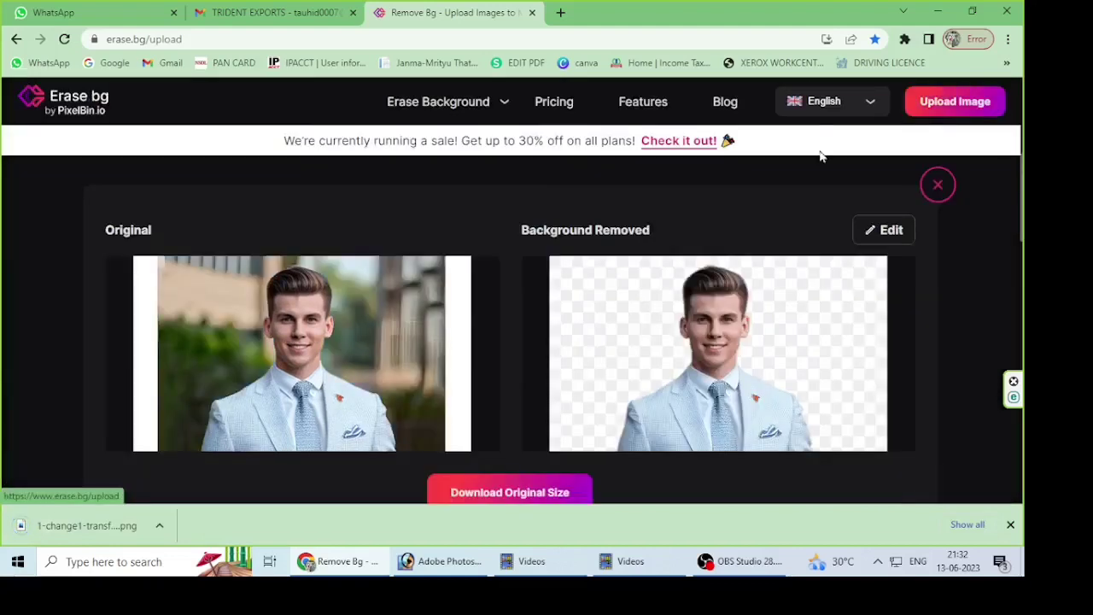
{"action": "left_click", "coordinate": [533, 14]}
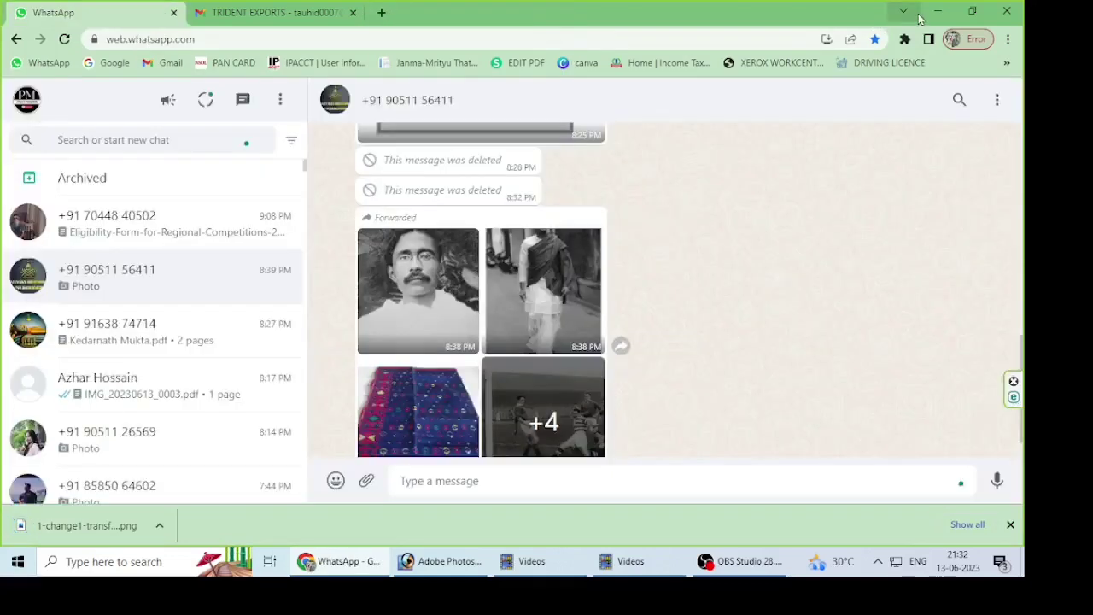
Leave Chrome, return to Photoshop and open 1-change1-transformed.png.
{"action": "left_click", "coordinate": [928, 12]}
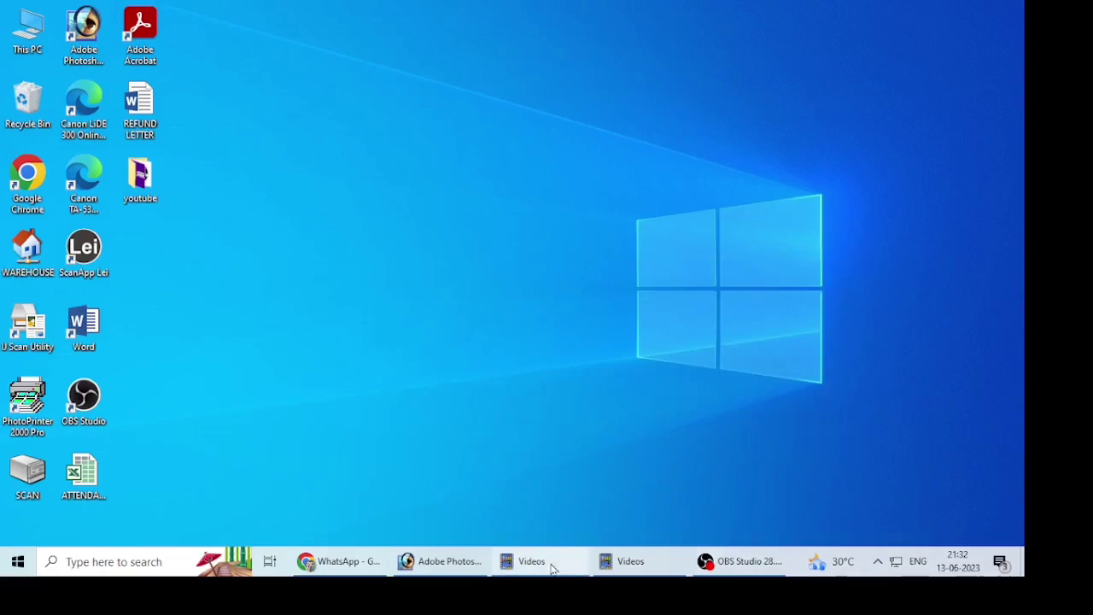
{"action": "left_click", "coordinate": [442, 561]}
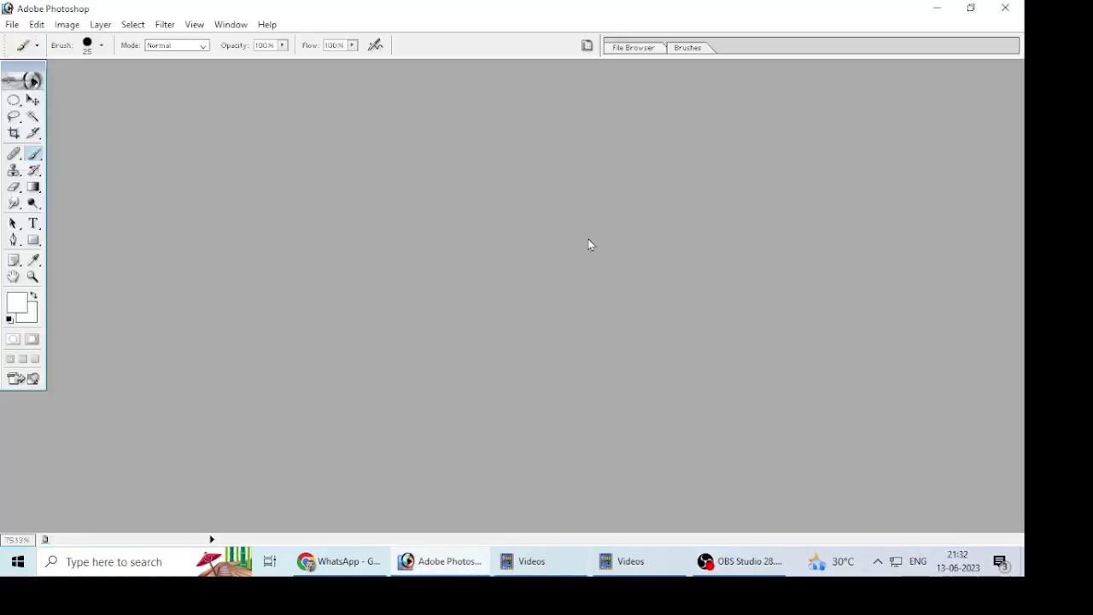
{"action": "double_click", "coordinate": [590, 245]}
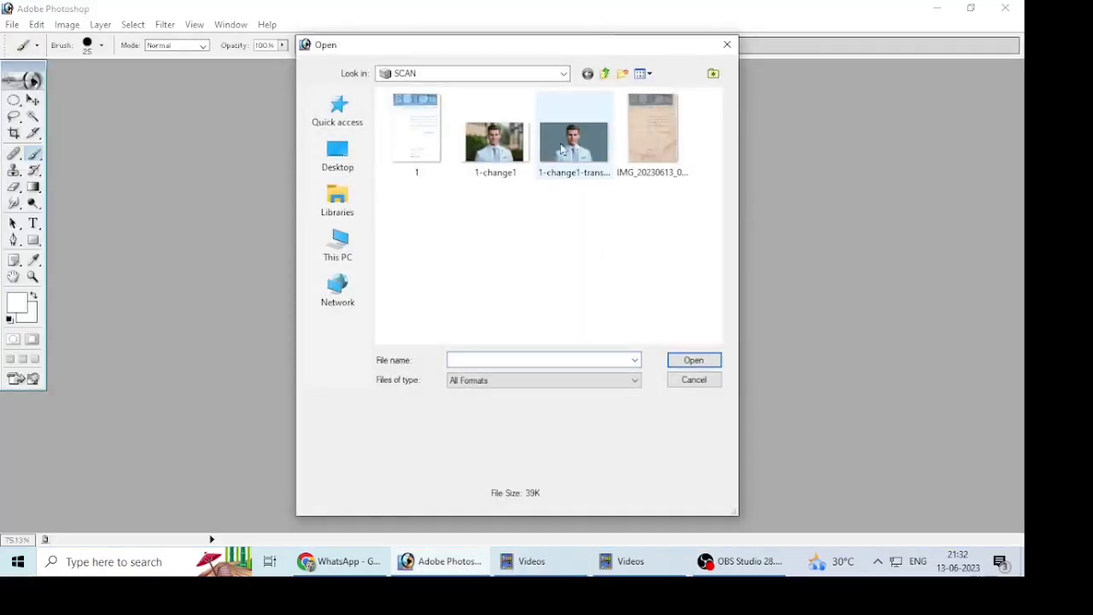
{"action": "left_click", "coordinate": [563, 150]}
{"action": "left_click", "coordinate": [693, 361]}
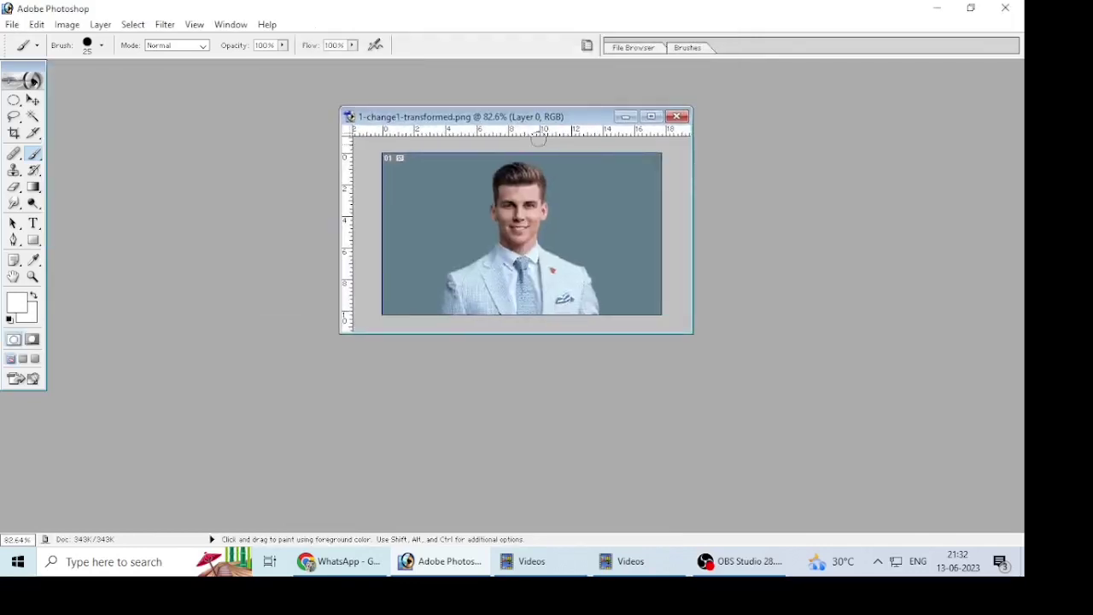
Set the Crop tool to 3.5 × 4.5 in and draw the crop frame around the man.
{"action": "left_click", "coordinate": [19, 136]}
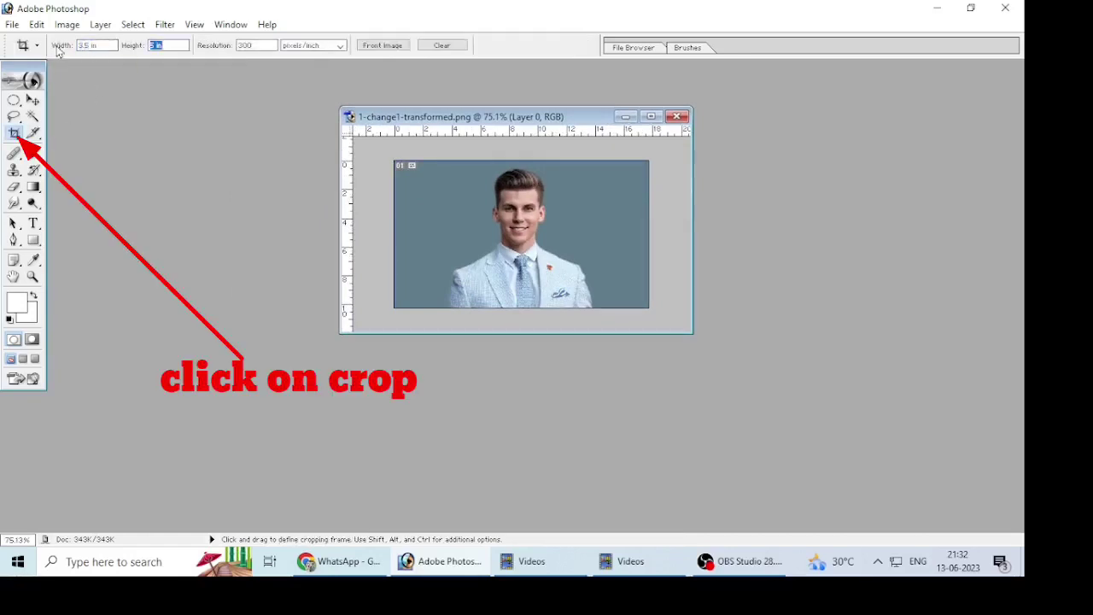
{"action": "key", "text": "Tab"}
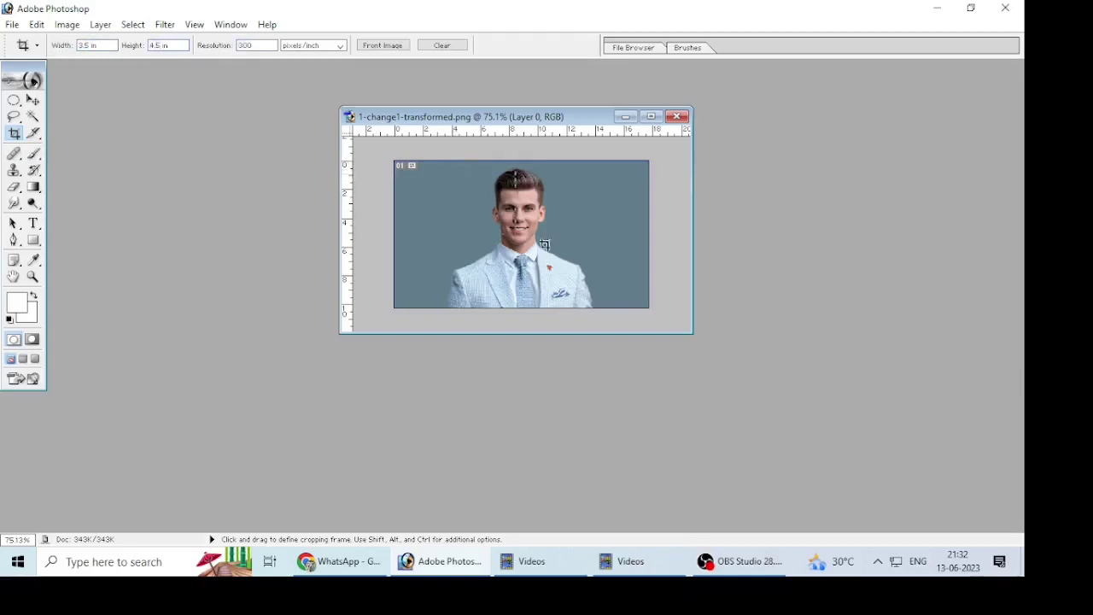
{"action": "left_click_drag", "start_coordinate": [605, 306], "coordinate": [569, 307]}
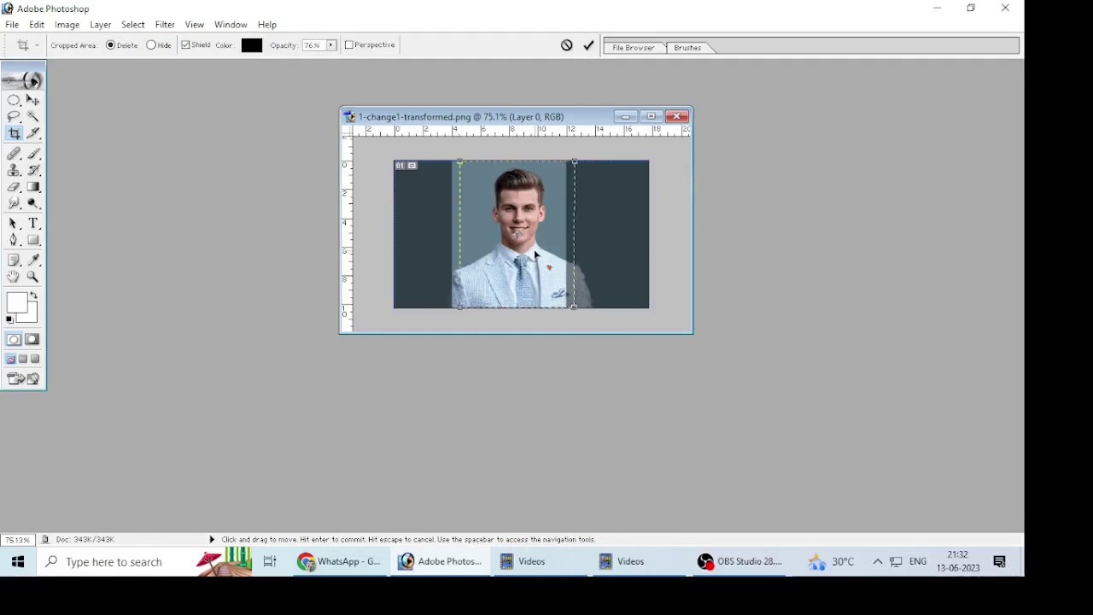
{"action": "left_click_drag", "start_coordinate": [529, 254], "coordinate": [536, 254]}
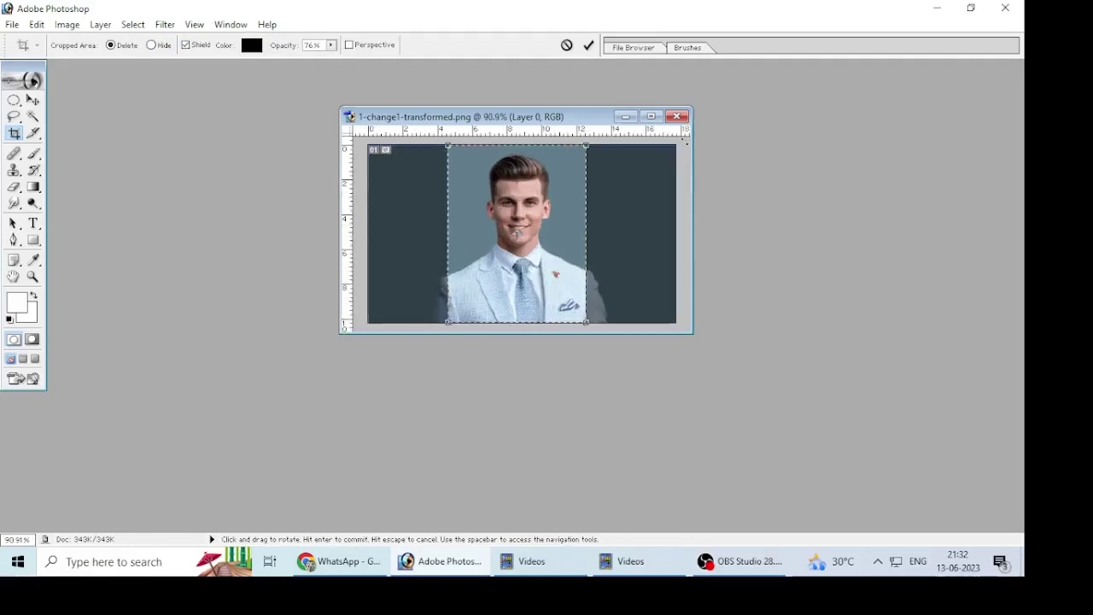
{"action": "left_click", "coordinate": [651, 116]}
{"action": "key", "text": "ctrl+plus"}
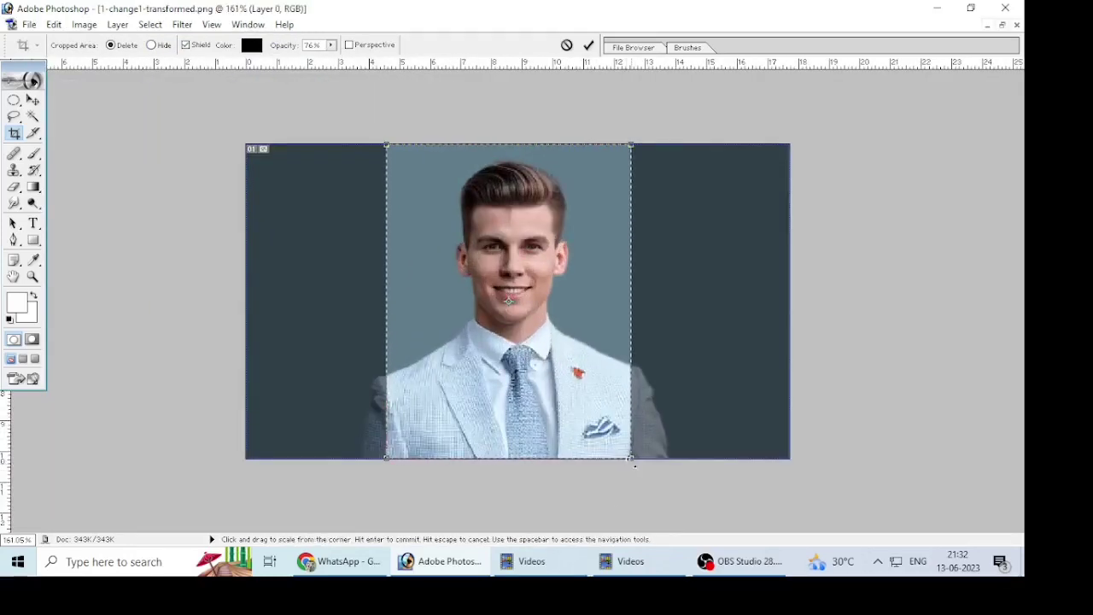
Fine-tune the crop frame's corners and position, apply the crop, and zoom out.
{"action": "left_click_drag", "start_coordinate": [631, 458], "coordinate": [606, 423]}
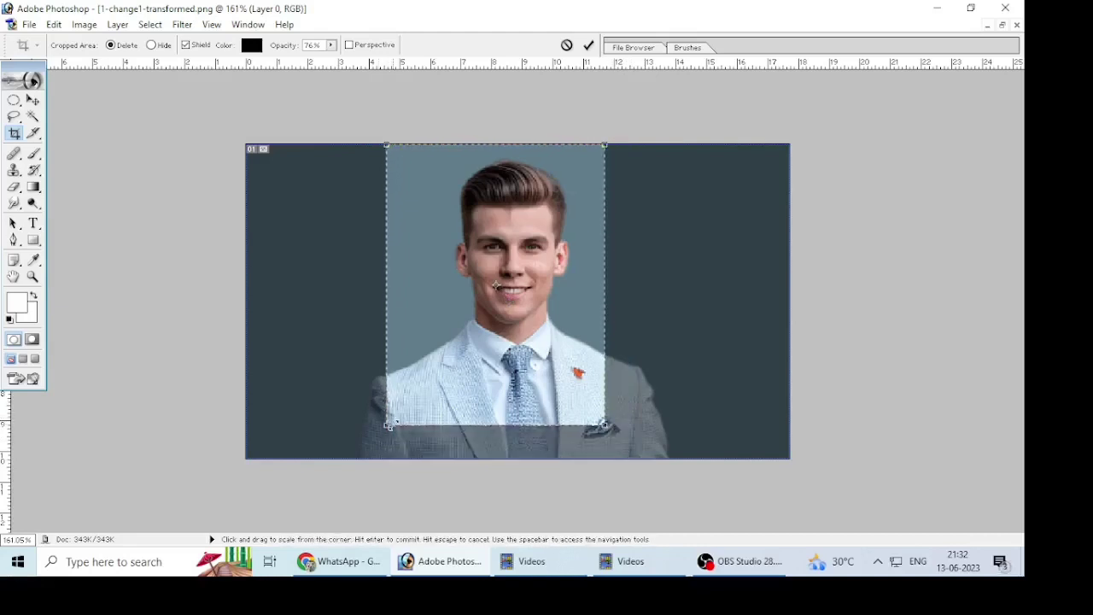
{"action": "left_click_drag", "start_coordinate": [605, 424], "coordinate": [630, 458]}
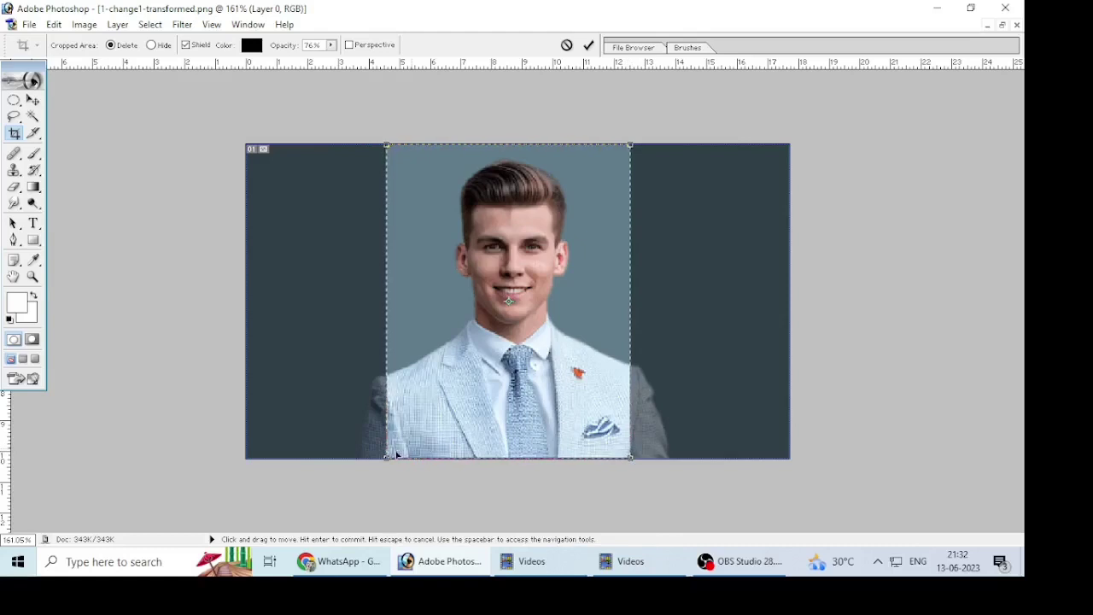
{"action": "left_click_drag", "start_coordinate": [389, 457], "coordinate": [400, 440]}
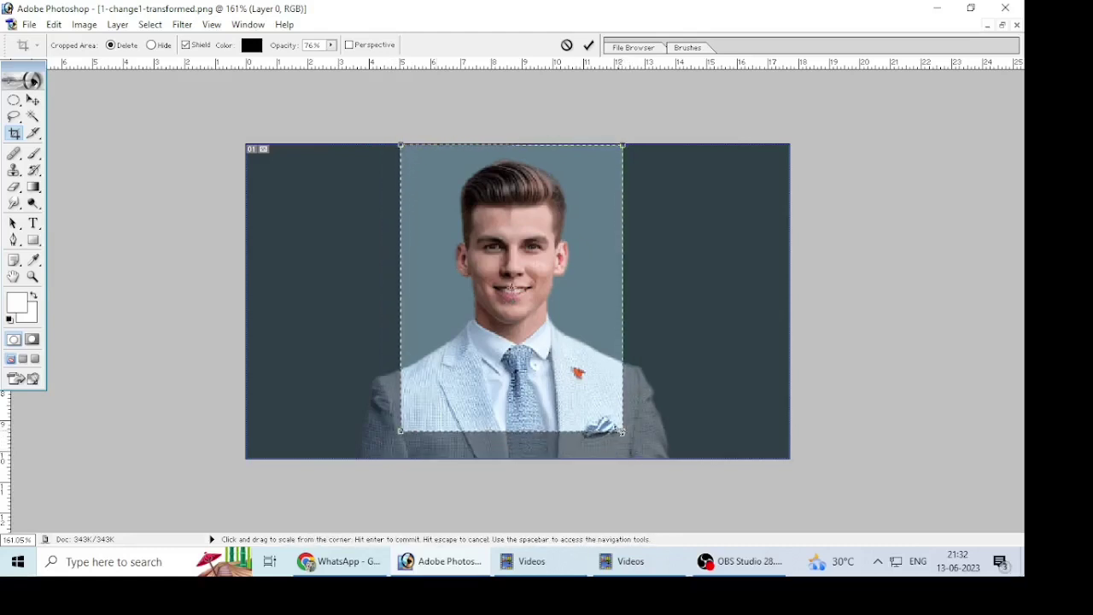
{"action": "left_click_drag", "start_coordinate": [621, 431], "coordinate": [622, 436]}
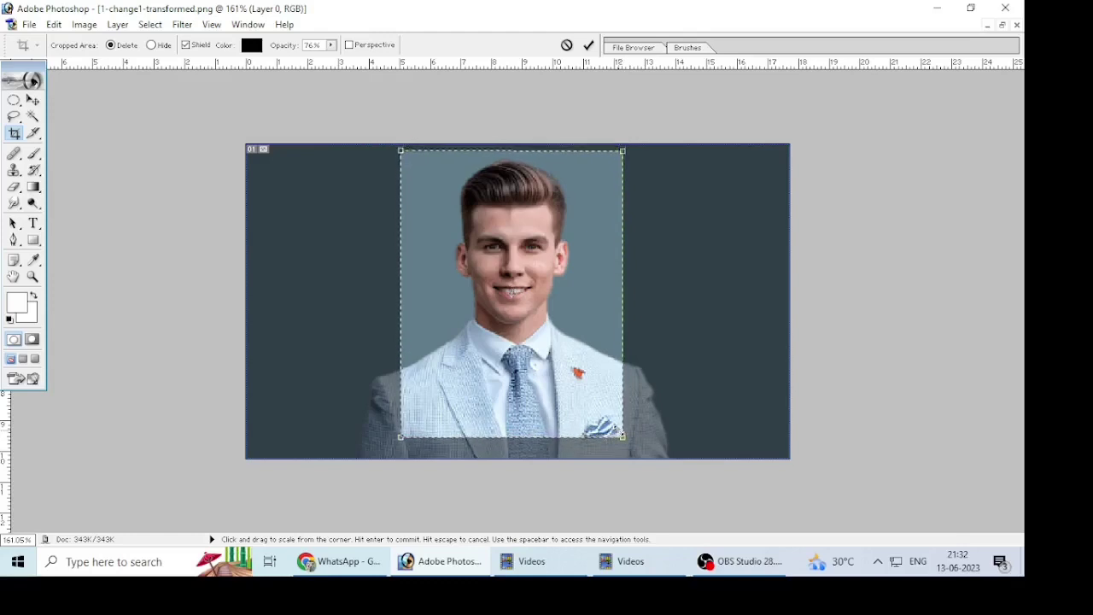
{"action": "key", "text": "Return"}
{"action": "key", "text": "ctrl+minus"}
{"action": "key", "text": "ctrl+minus"}
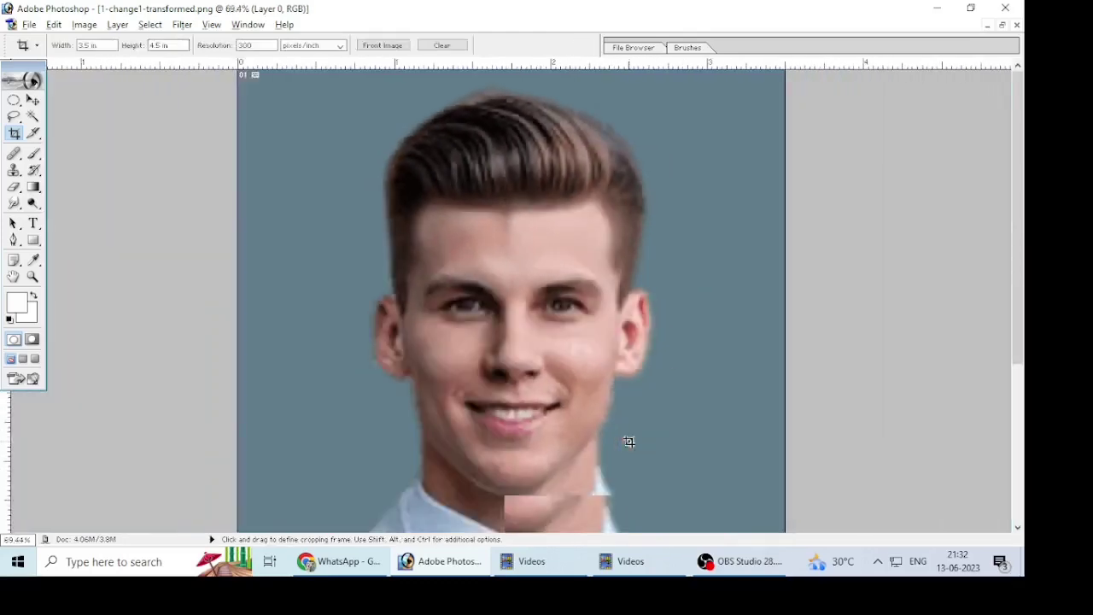
{"action": "key", "text": "ctrl+minus"}
{"action": "key", "text": "ctrl+minus"}
{"action": "key", "text": "ctrl+minus"}
{"action": "key", "text": "ctrl+minus"}
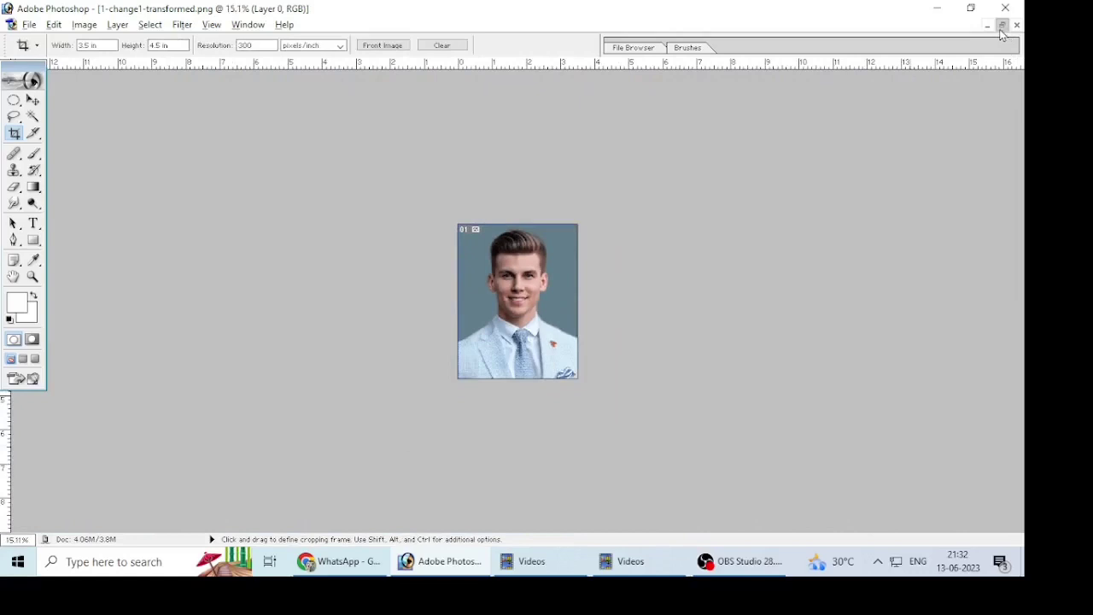
{"action": "left_click", "coordinate": [1002, 26]}
Brighten the portrait with a Curves adjustment using two raised curve points.
{"action": "left_click", "coordinate": [67, 25]}
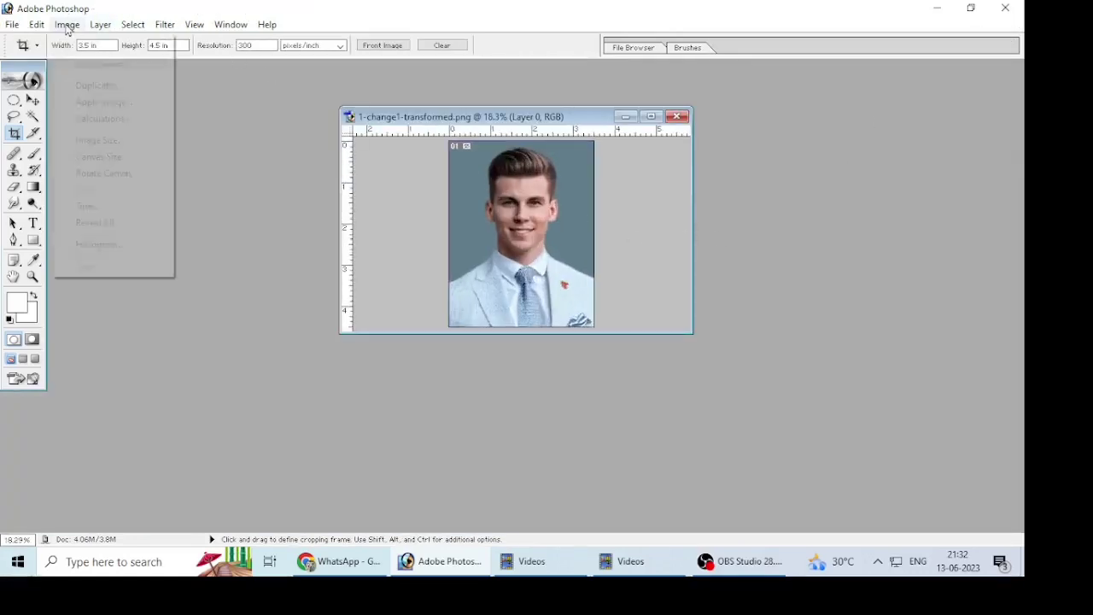
{"action": "left_click", "coordinate": [201, 129]}
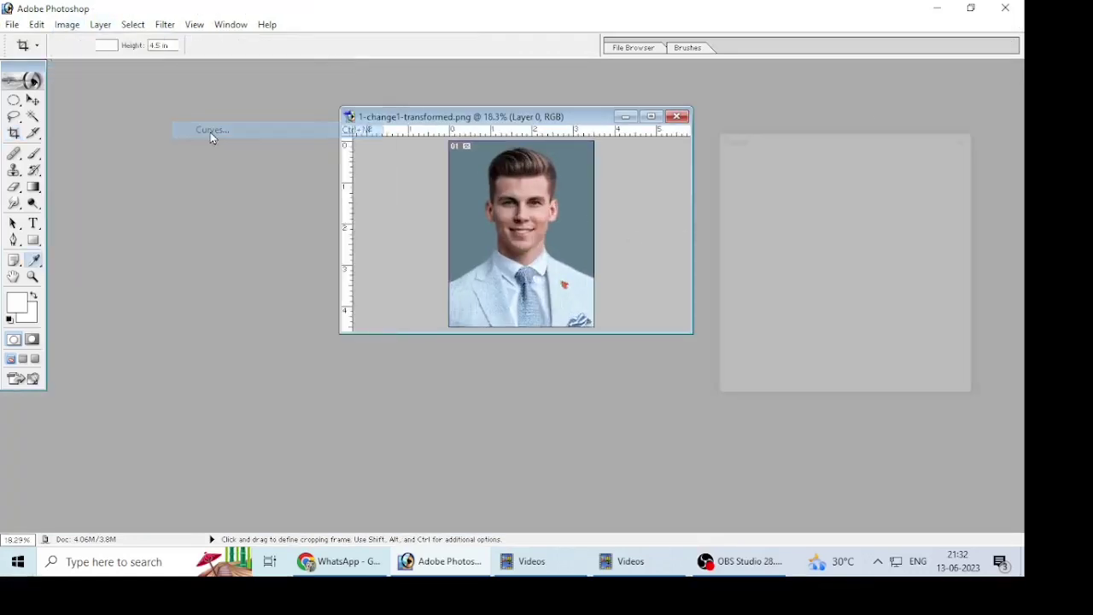
{"action": "left_click", "coordinate": [809, 242]}
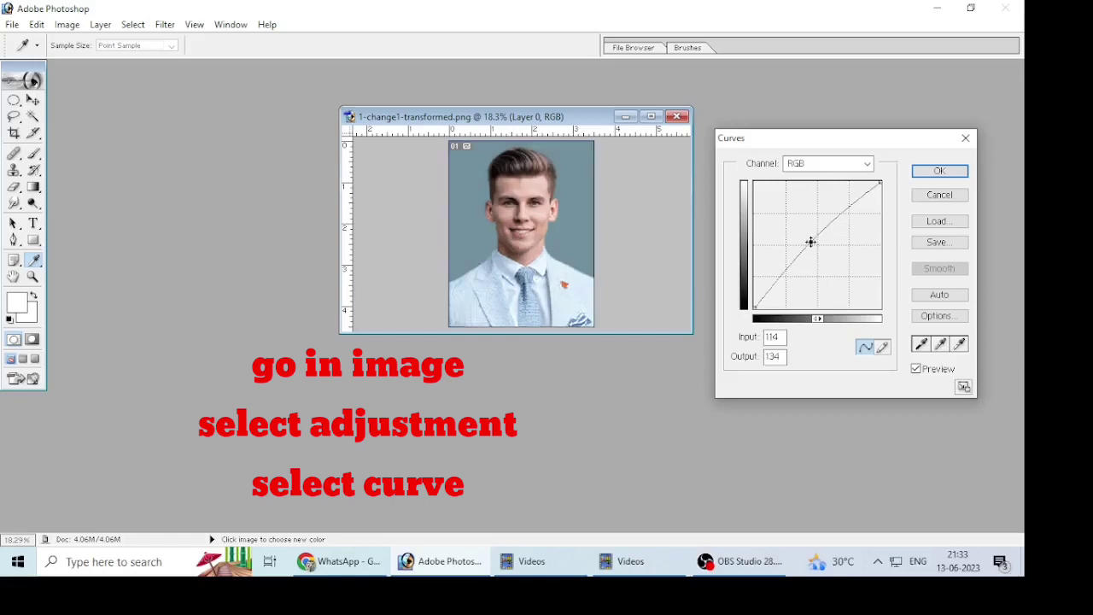
{"action": "left_click", "coordinate": [792, 259]}
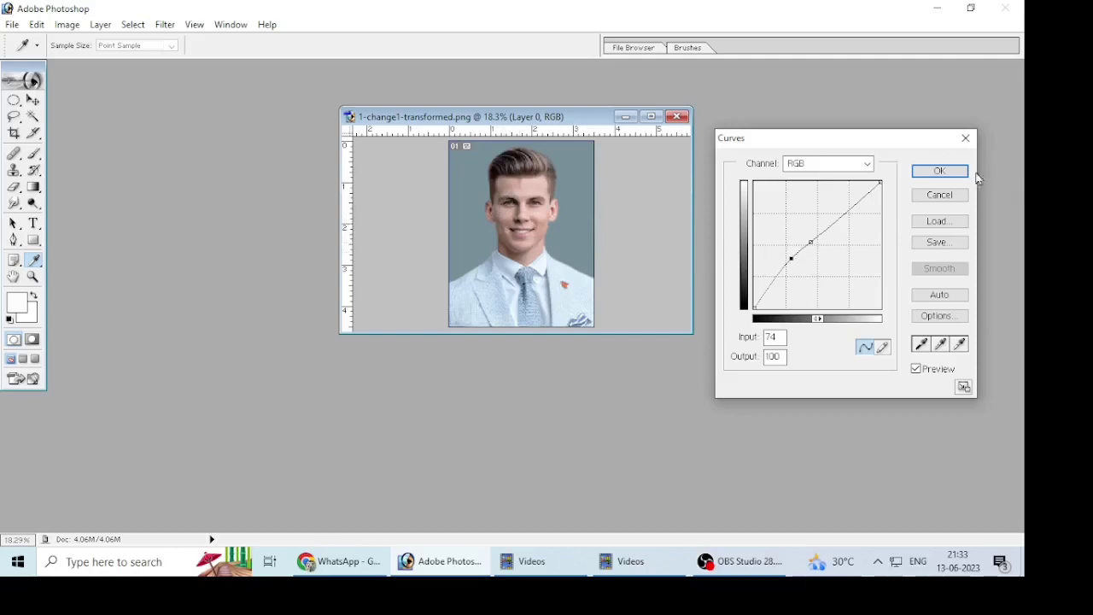
{"action": "left_click", "coordinate": [948, 173]}
Raise the brightness slightly with Brightness/Contrast.
{"action": "left_click", "coordinate": [69, 25]}
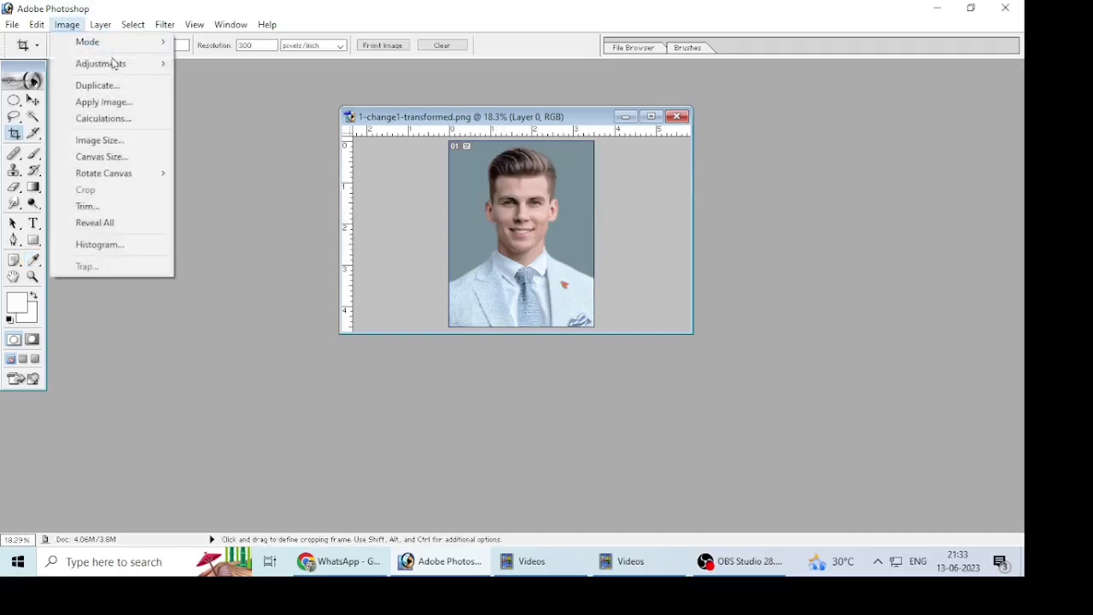
{"action": "left_click", "coordinate": [220, 164]}
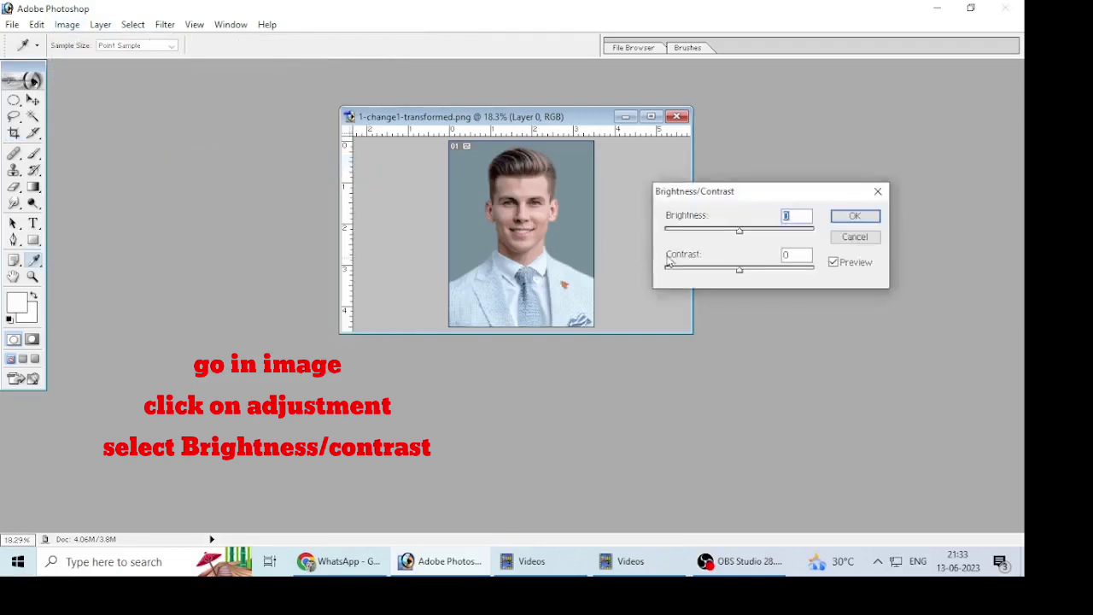
{"action": "left_click_drag", "start_coordinate": [745, 231], "coordinate": [753, 232]}
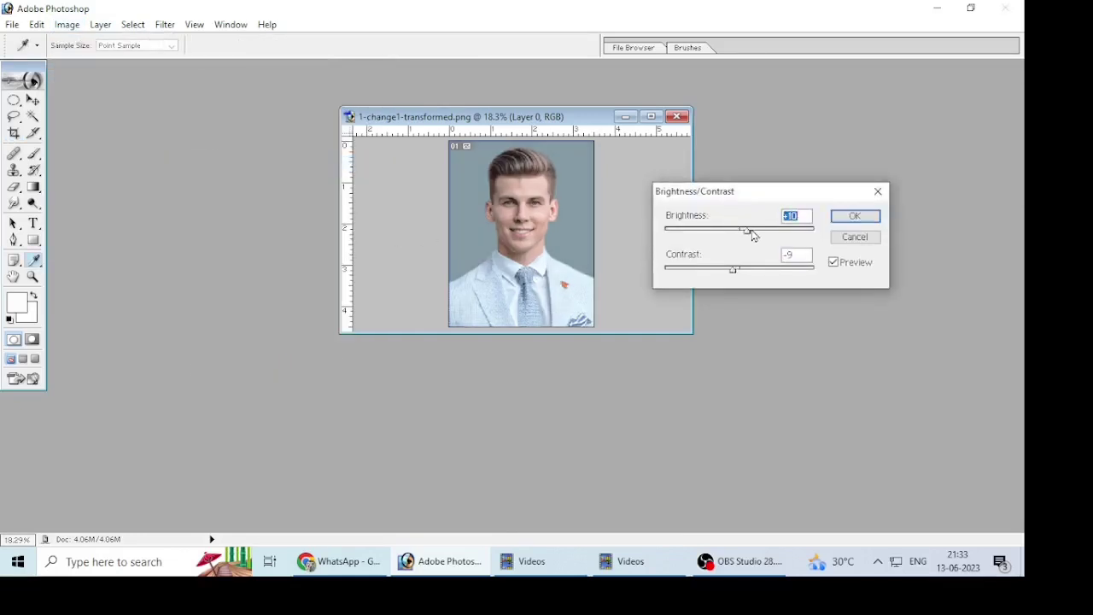
{"action": "left_click", "coordinate": [854, 216]}
In Image Size, switch the width and height units to centimetres.
{"action": "key", "text": "c"}
{"action": "left_click", "coordinate": [68, 25]}
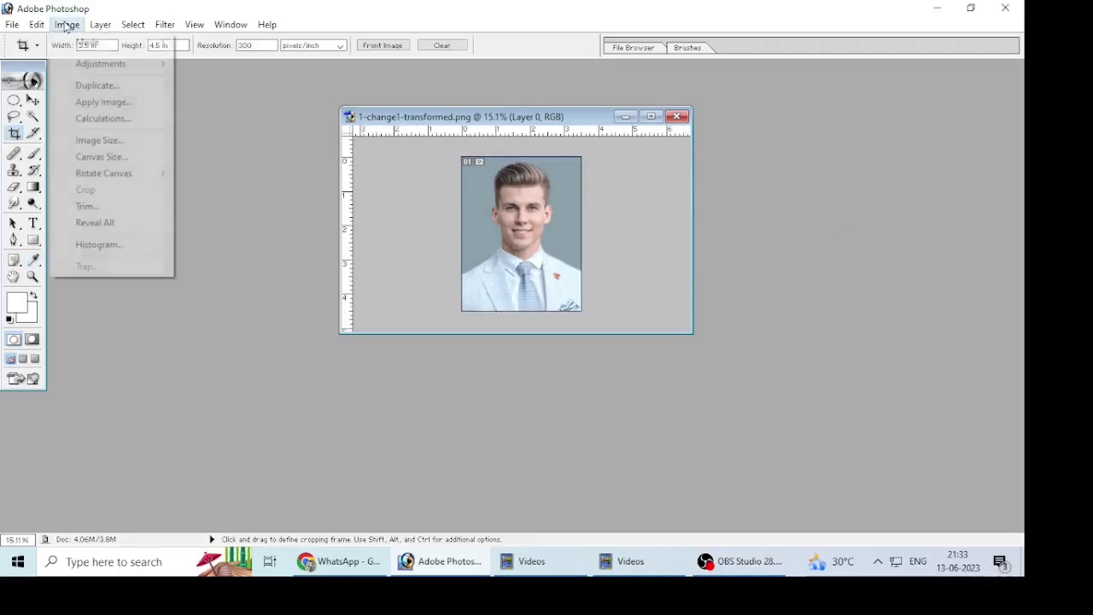
{"action": "left_click", "coordinate": [100, 140]}
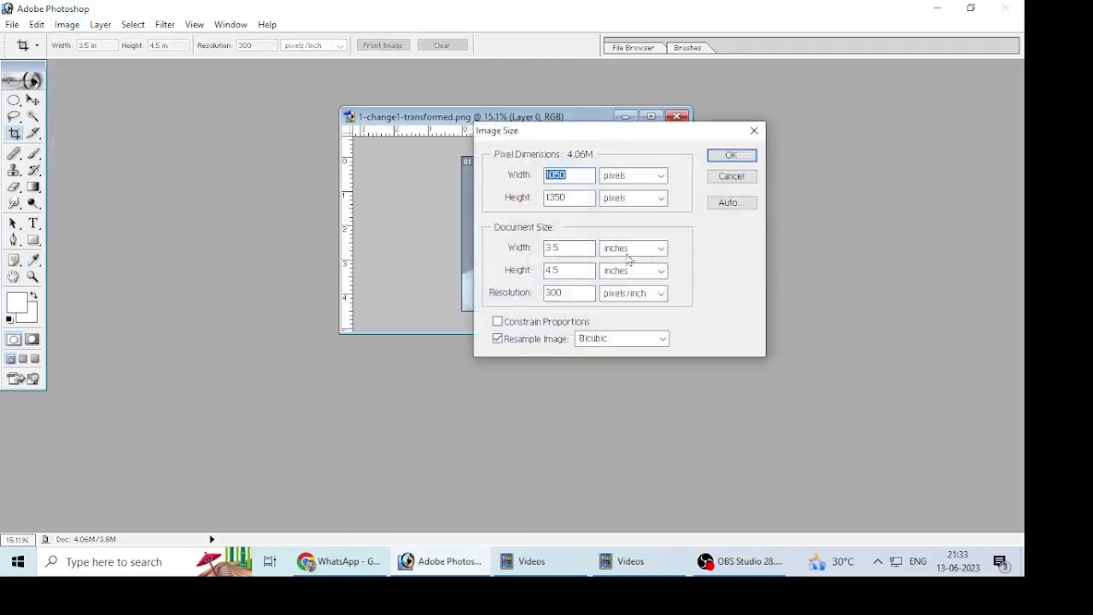
{"action": "left_click_drag", "start_coordinate": [637, 144], "coordinate": [815, 144]}
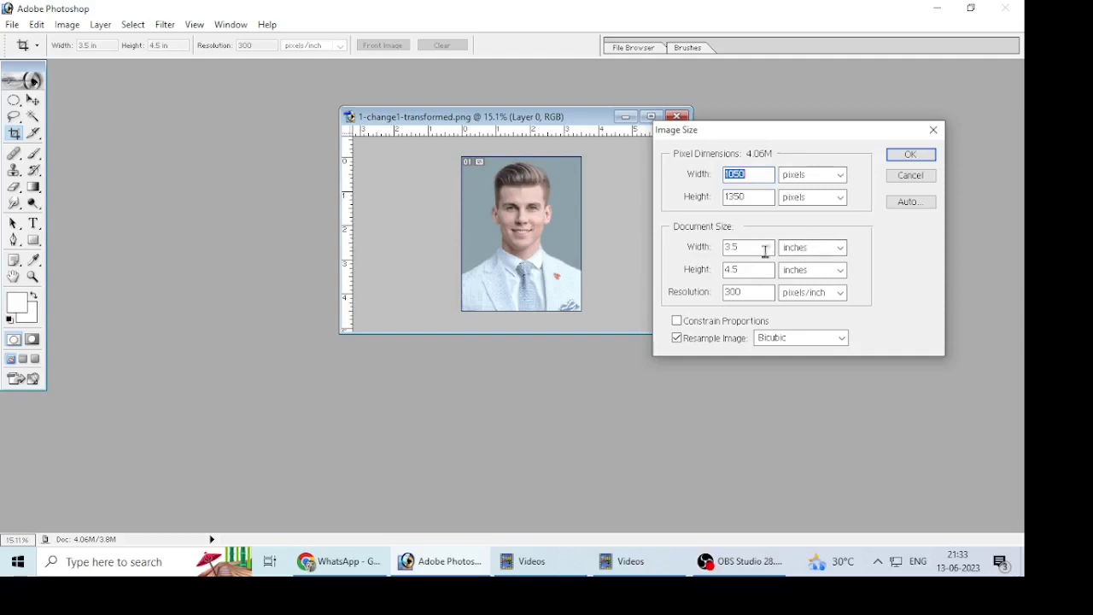
{"action": "left_click", "coordinate": [807, 252]}
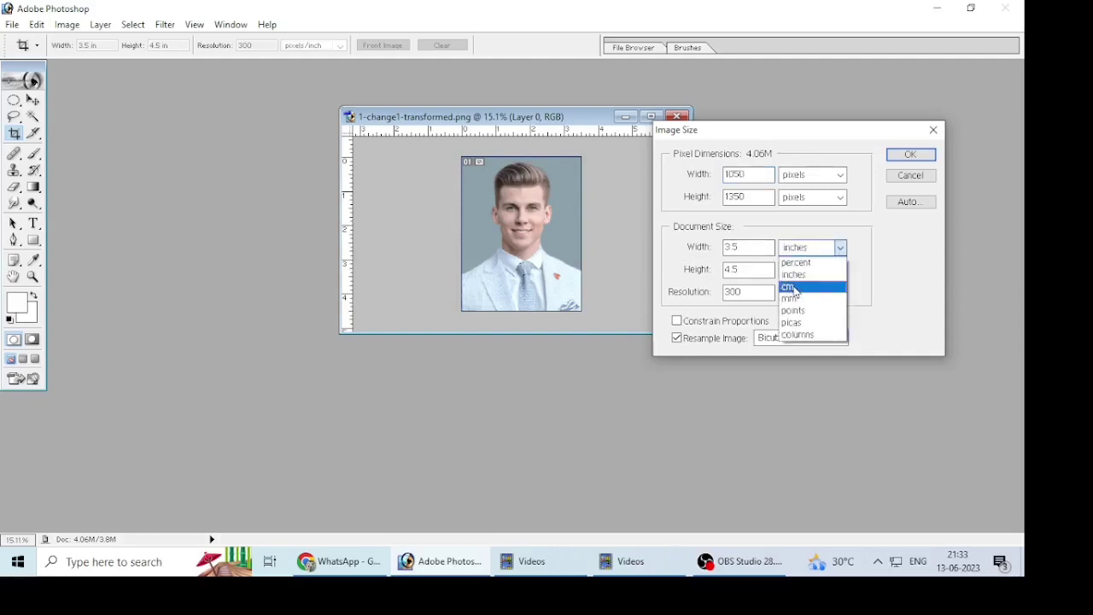
{"action": "left_click", "coordinate": [798, 286]}
{"action": "left_click", "coordinate": [798, 272]}
{"action": "left_click", "coordinate": [802, 311]}
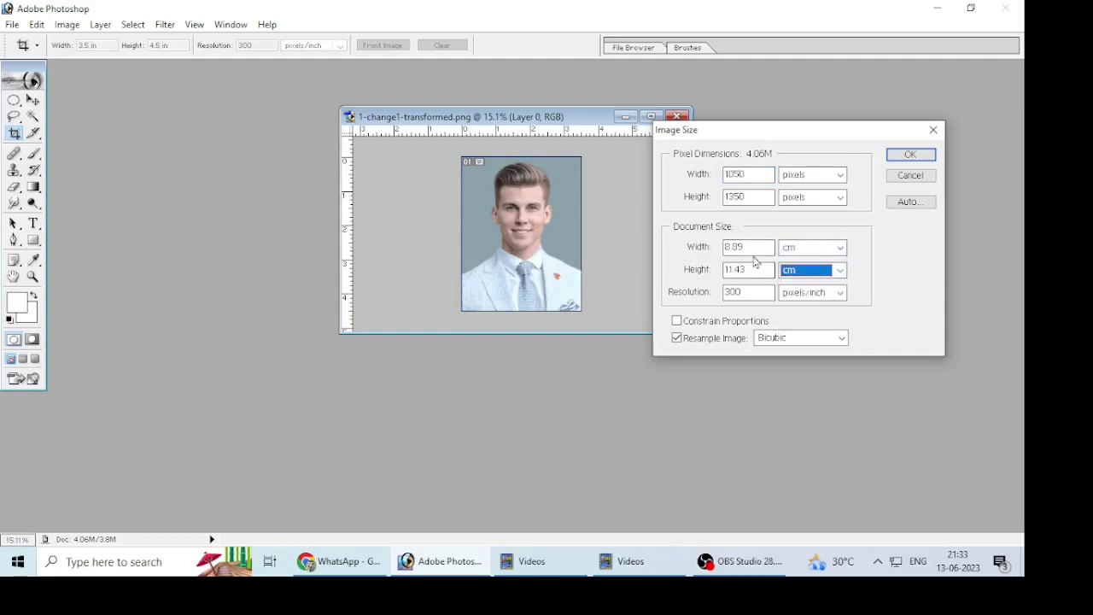
Set width 3.5 cm and height 4.5 cm with Bilinear resampling and apply.
{"action": "type", "text": "3.5"}
{"action": "key", "text": "Tab"}
{"action": "type", "text": "4"}
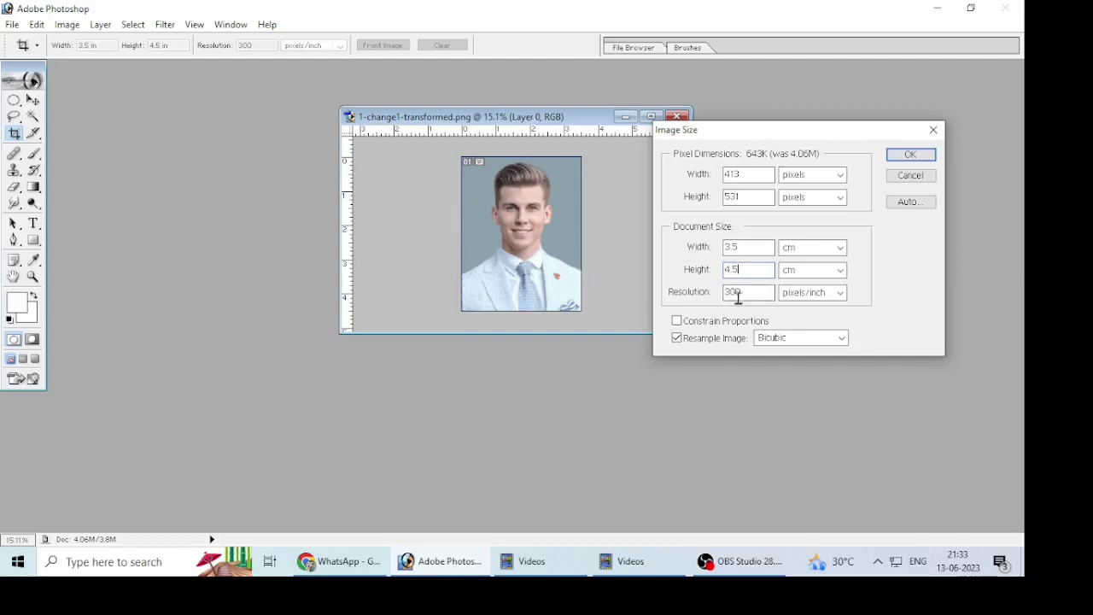
{"action": "left_click", "coordinate": [842, 339]}
{"action": "left_click", "coordinate": [797, 368]}
{"action": "left_click", "coordinate": [912, 155]}
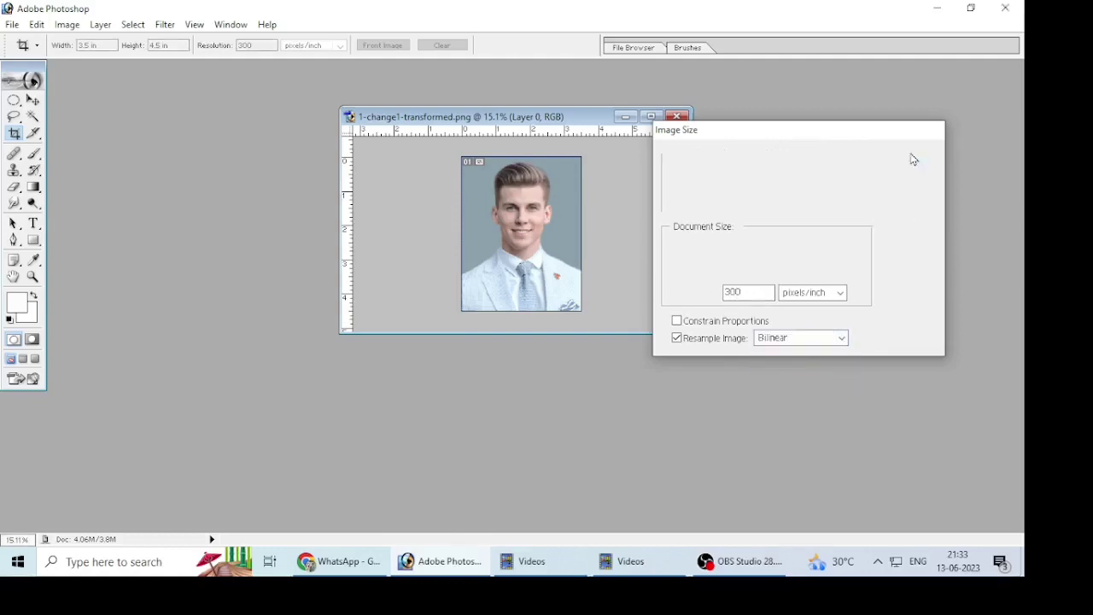
{"action": "key", "text": "ctrl+0"}
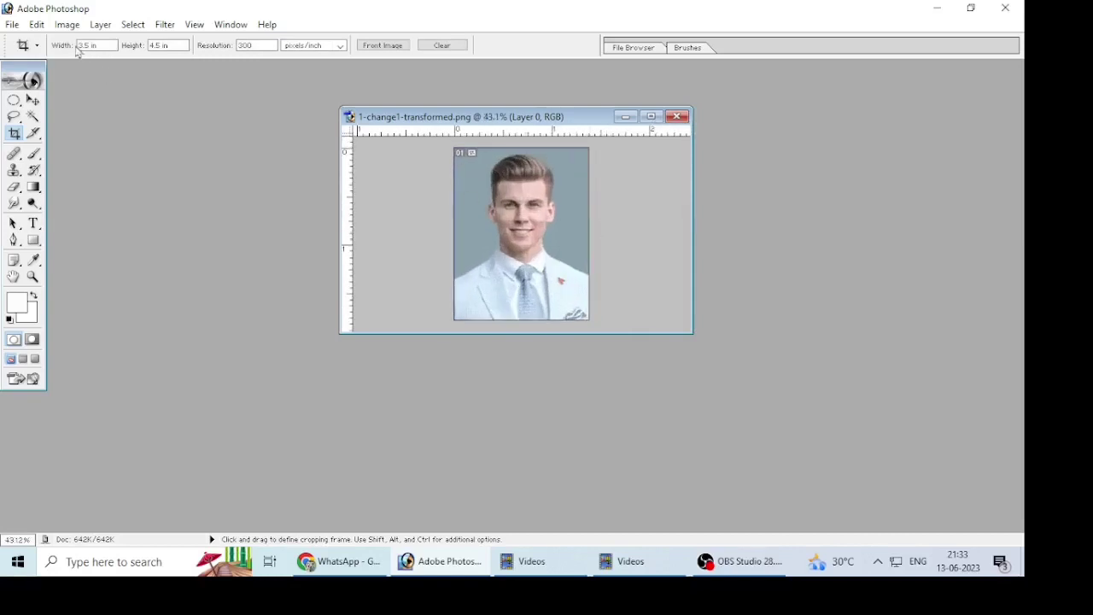
Rotate the canvas 90° clockwise and create a new blank 4 × 6 in, 300 ppi document.
{"action": "left_click", "coordinate": [67, 25]}
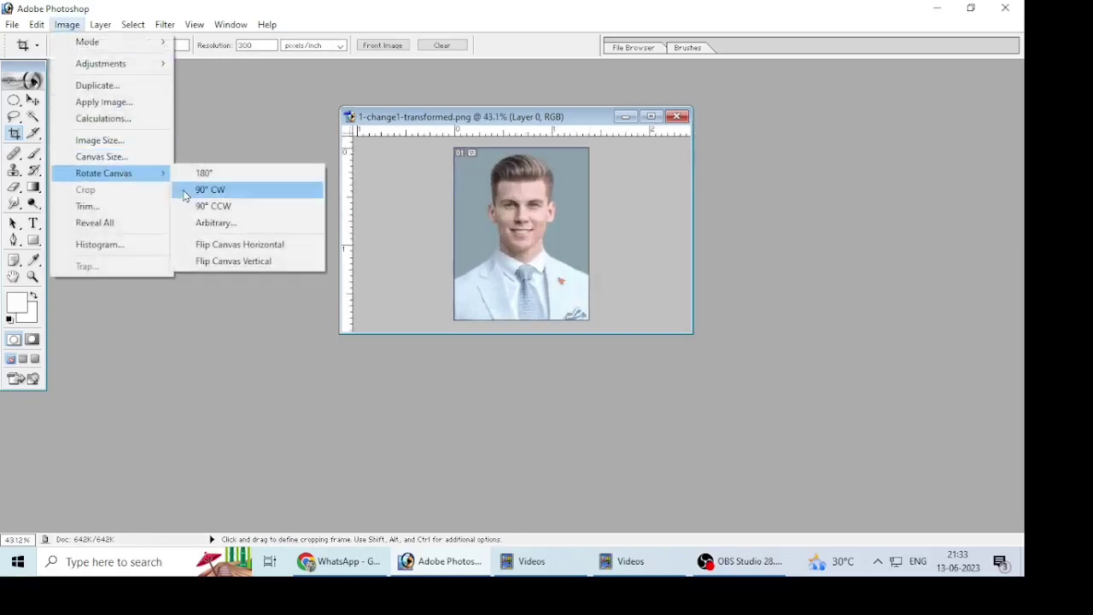
{"action": "left_click", "coordinate": [186, 196]}
{"action": "left_click", "coordinate": [13, 25]}
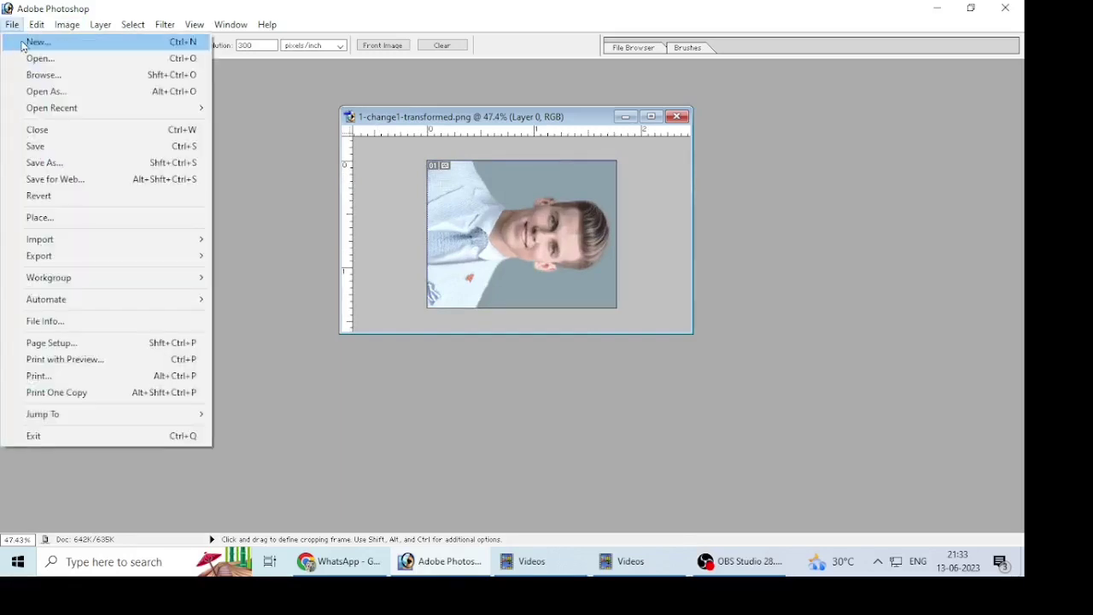
{"action": "left_click", "coordinate": [24, 47]}
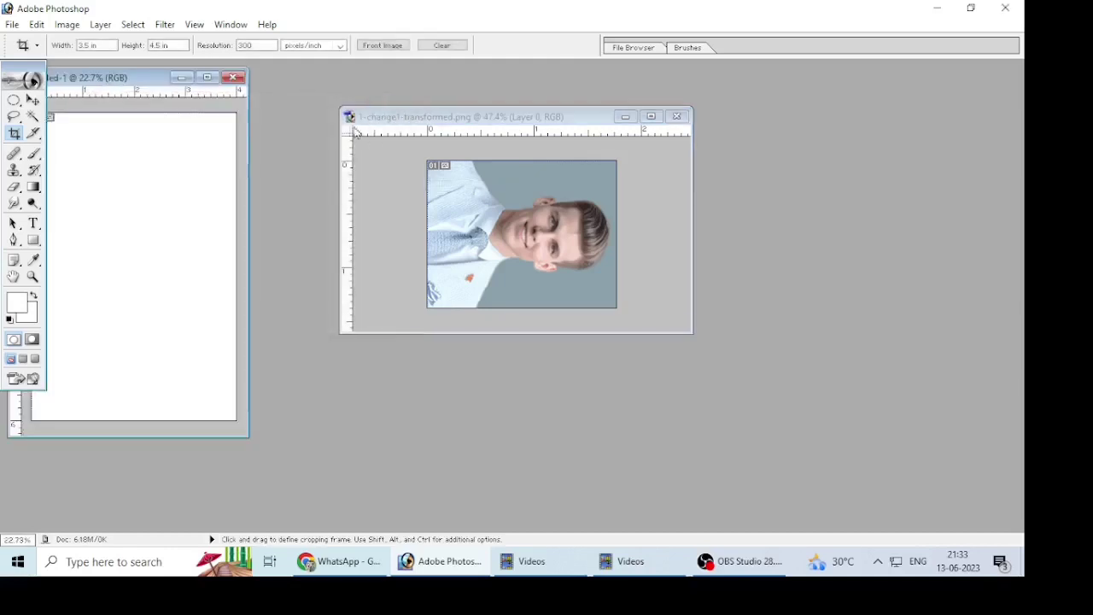
Copy the rotated photo onto the new page and close the original PNG without saving.
{"action": "left_click_drag", "start_coordinate": [114, 79], "coordinate": [202, 79]}
{"action": "left_click", "coordinate": [33, 100]}
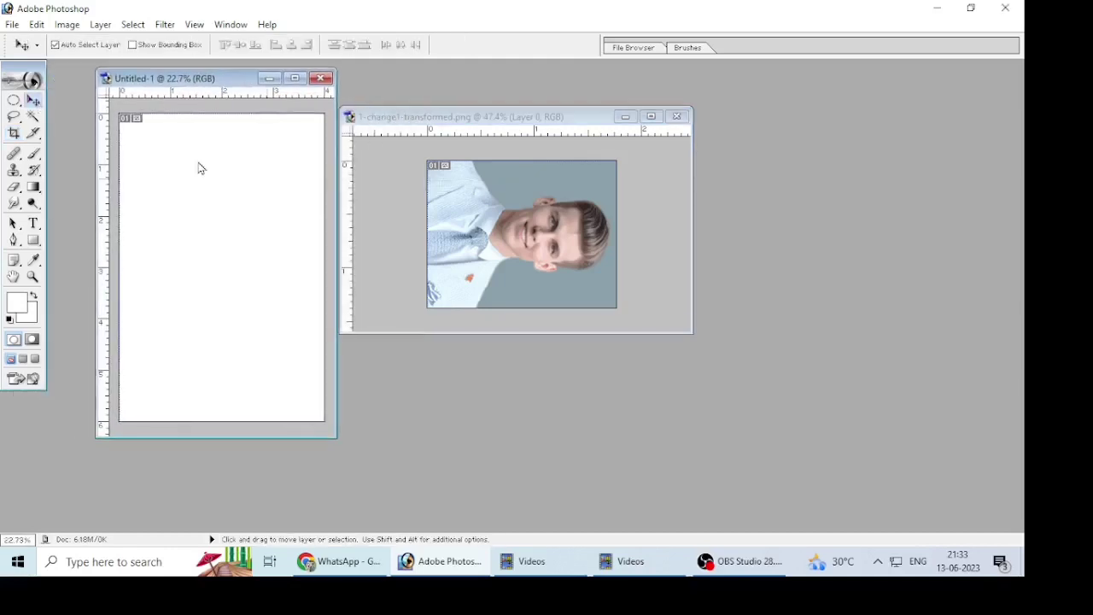
{"action": "left_click", "coordinate": [472, 205]}
{"action": "mouse_move", "coordinate": [474, 205]}
{"action": "left_mouse_down"}
{"action": "mouse_move", "coordinate": [198, 191]}
{"action": "mouse_move", "coordinate": [154, 145]}
{"action": "mouse_move", "coordinate": [158, 381]}
{"action": "mouse_move", "coordinate": [164, 221]}
{"action": "left_mouse_up"}
{"action": "left_click", "coordinate": [676, 117]}
{"action": "left_click", "coordinate": [515, 222]}
Arrange eight copies of the photo into two columns of four on the page.
{"action": "left_click", "coordinate": [295, 79]}
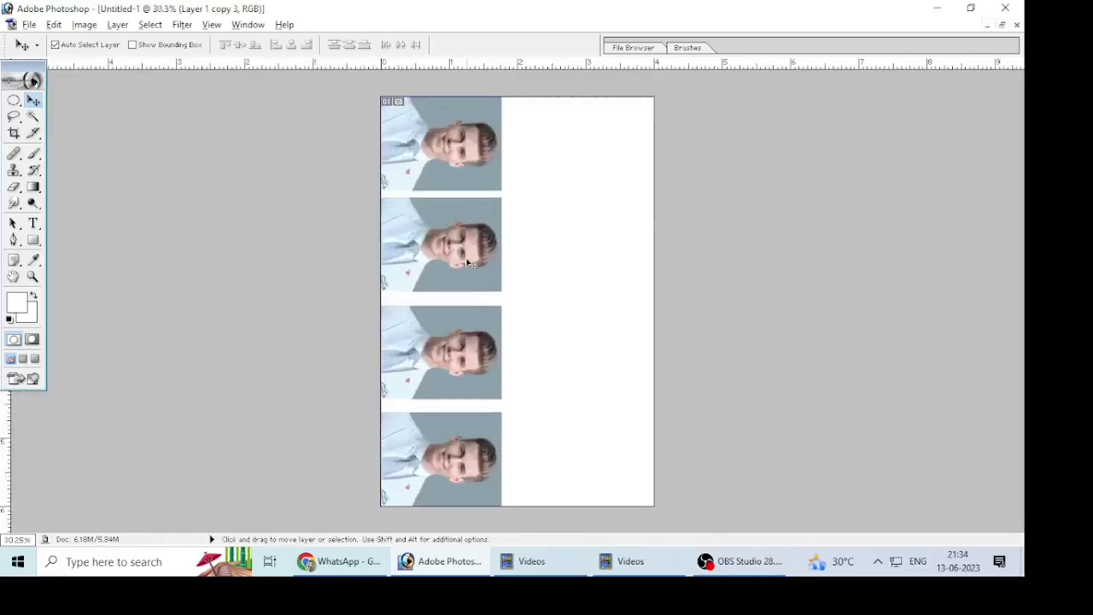
{"action": "left_click_drag", "start_coordinate": [467, 263], "coordinate": [466, 265]}
{"action": "mouse_move", "coordinate": [463, 335]}
{"action": "left_mouse_down"}
{"action": "mouse_move", "coordinate": [466, 350]}
{"action": "mouse_move", "coordinate": [614, 136]}
{"action": "mouse_move", "coordinate": [611, 452]}
{"action": "mouse_move", "coordinate": [605, 241]}
{"action": "left_mouse_up"}
{"action": "key", "text": "ctrl+minus"}
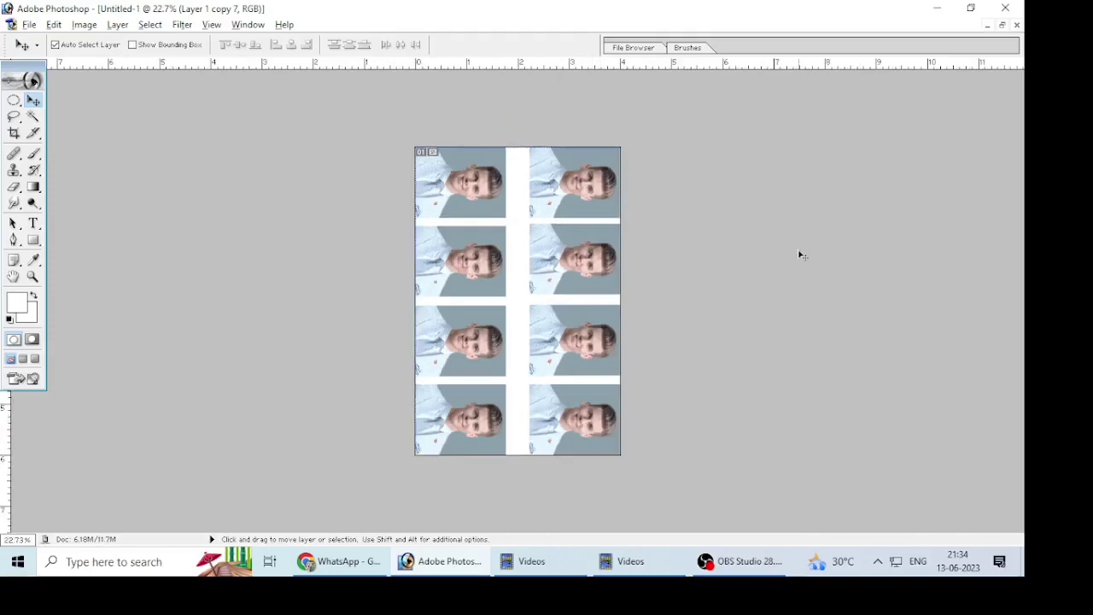
{"action": "left_click", "coordinate": [1002, 26]}
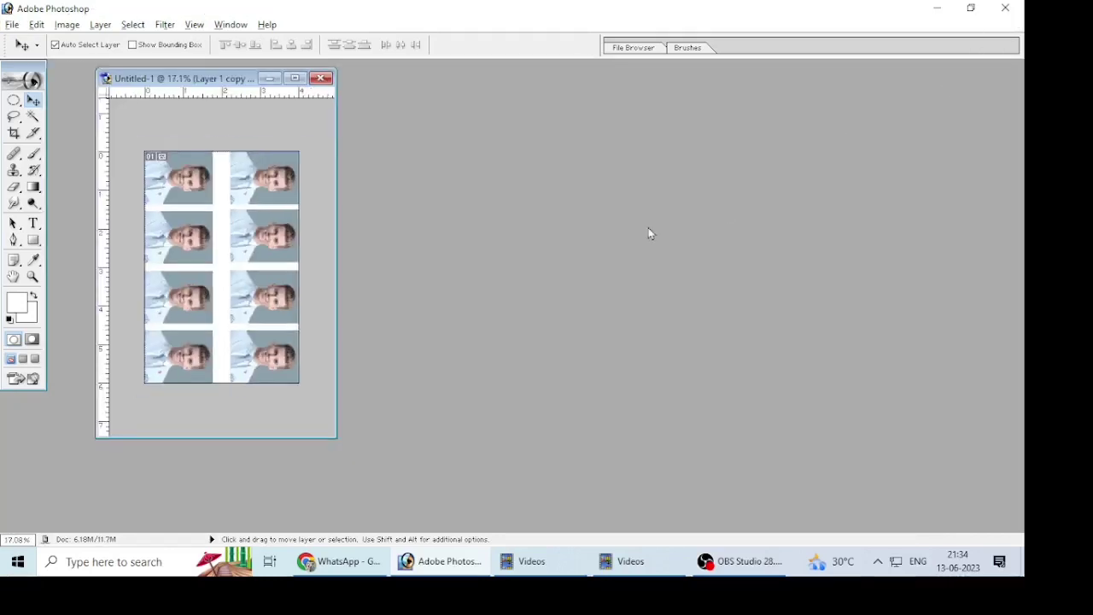
In Print with Preview, enable Scale to Fit Media (188.16%) and proceed to print.
{"action": "left_click", "coordinate": [12, 25]}
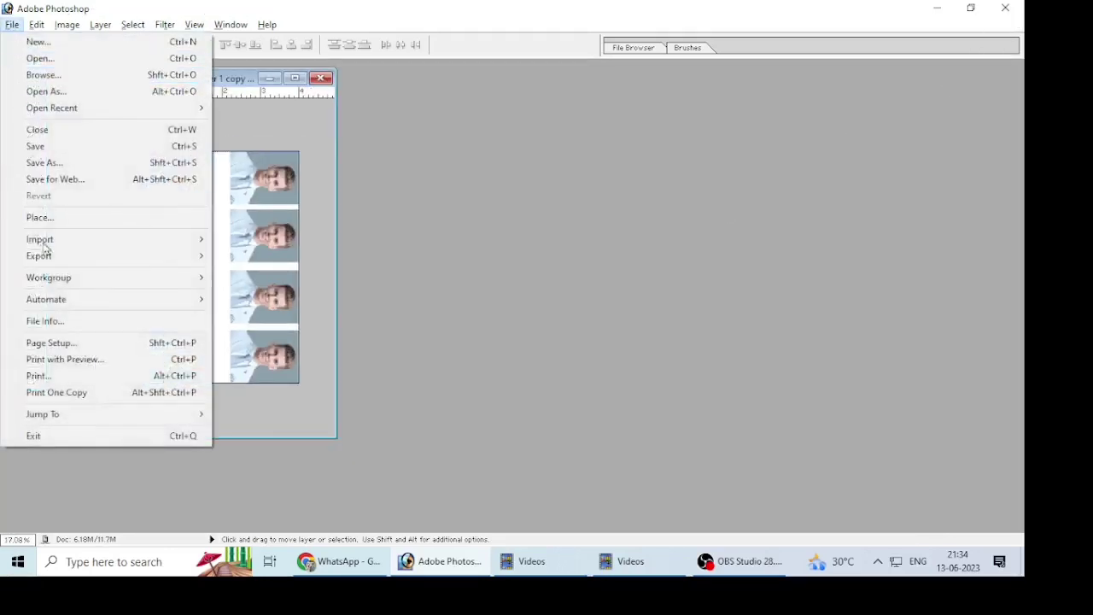
{"action": "left_click", "coordinate": [54, 365]}
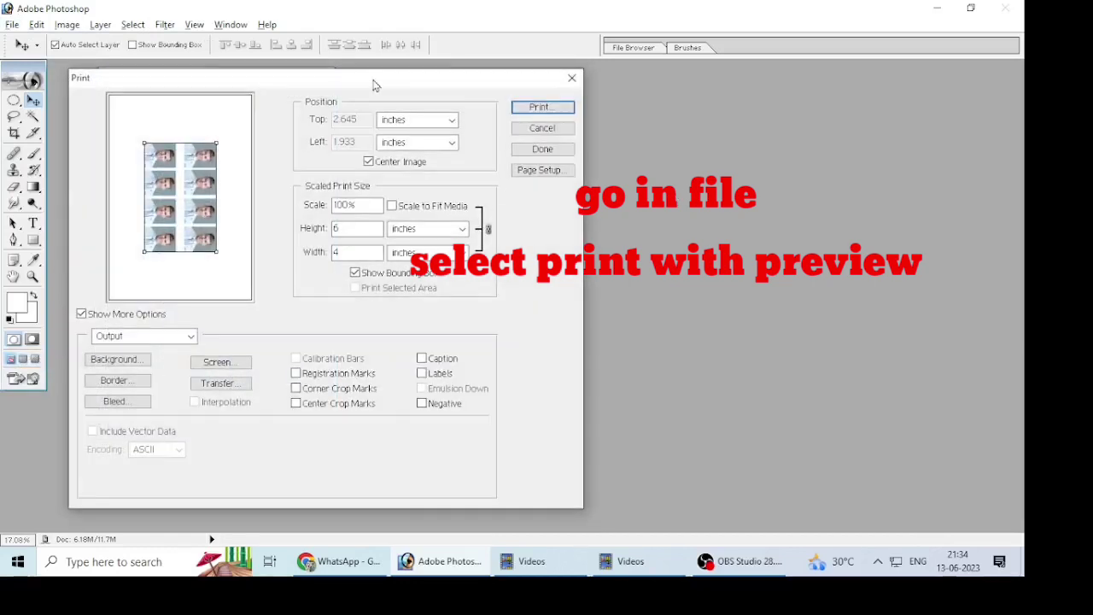
{"action": "left_click_drag", "start_coordinate": [373, 86], "coordinate": [750, 77]}
{"action": "left_click", "coordinate": [770, 198]}
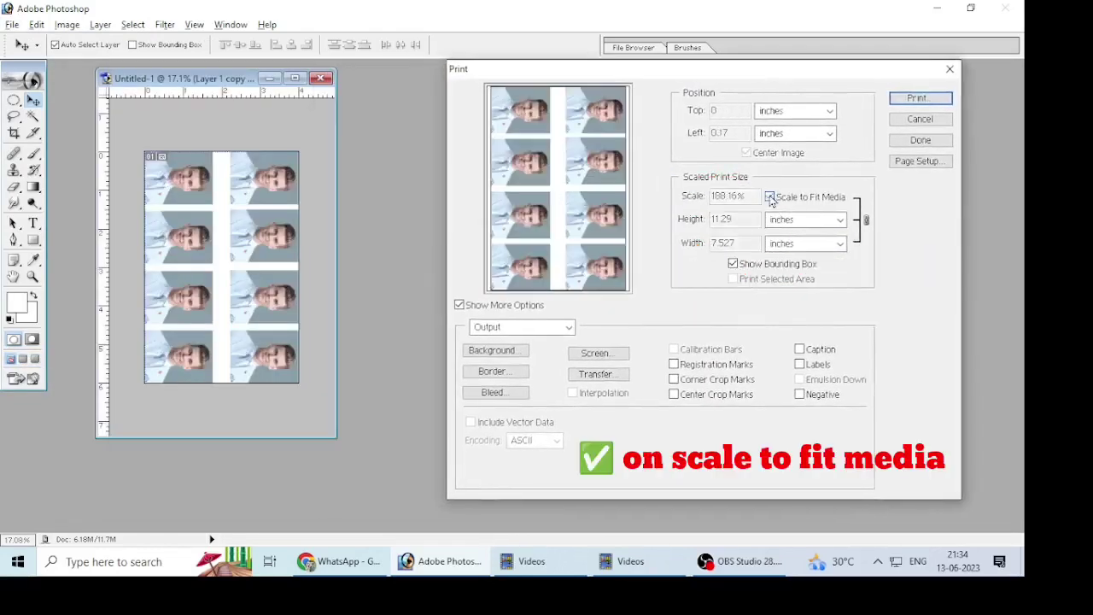
{"action": "left_click", "coordinate": [917, 99]}
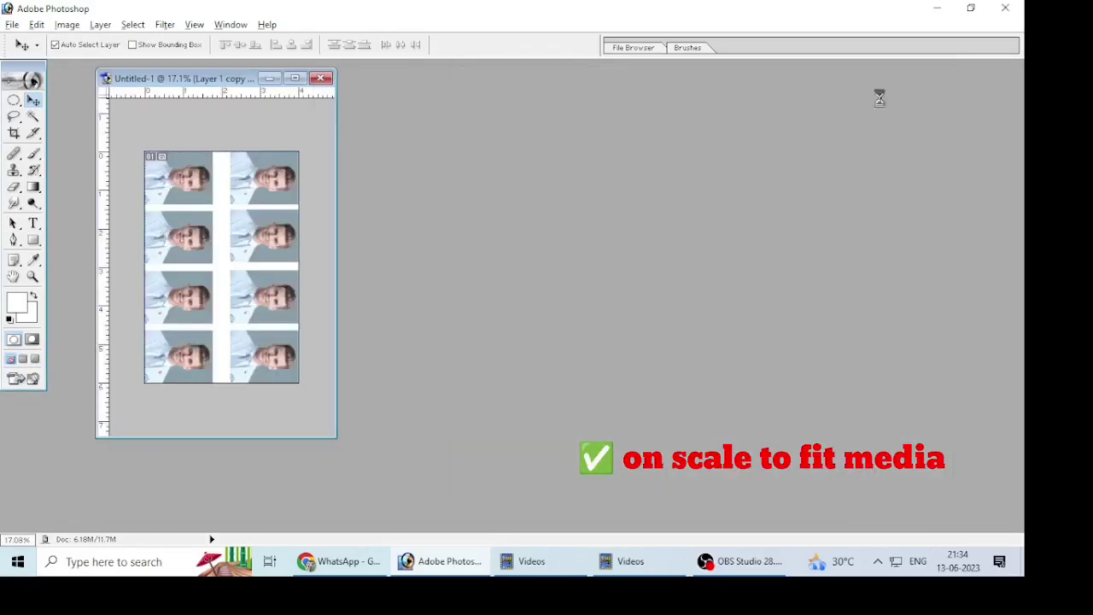
Choose the EPSON L1800 Series printer and set 10 x 15 cm paper size.
{"action": "left_click", "coordinate": [520, 108]}
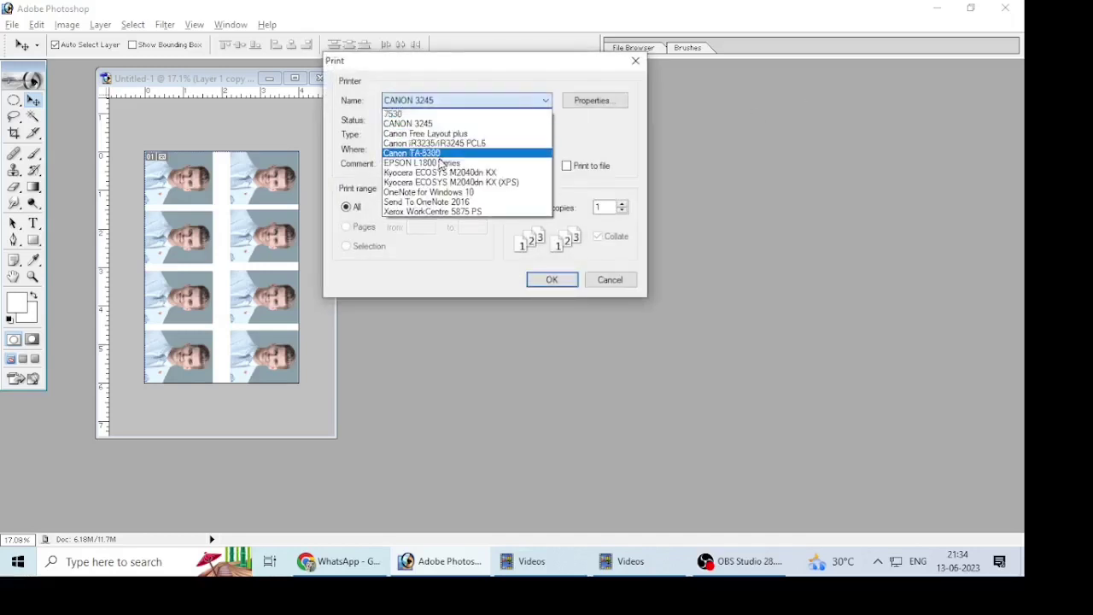
{"action": "left_click", "coordinate": [443, 161]}
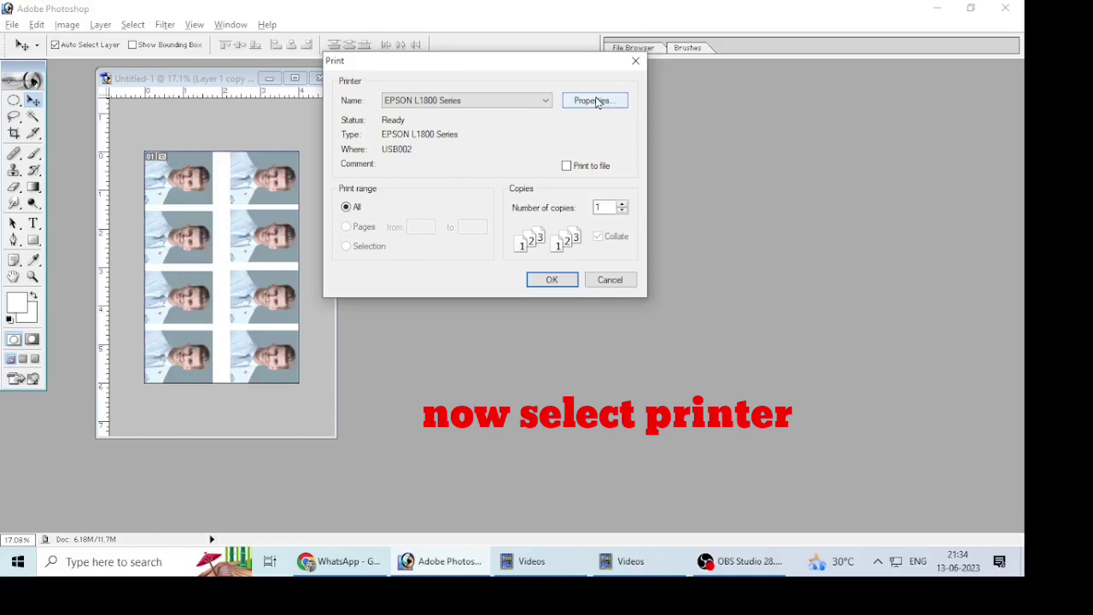
{"action": "left_click", "coordinate": [598, 103]}
{"action": "left_click", "coordinate": [674, 146]}
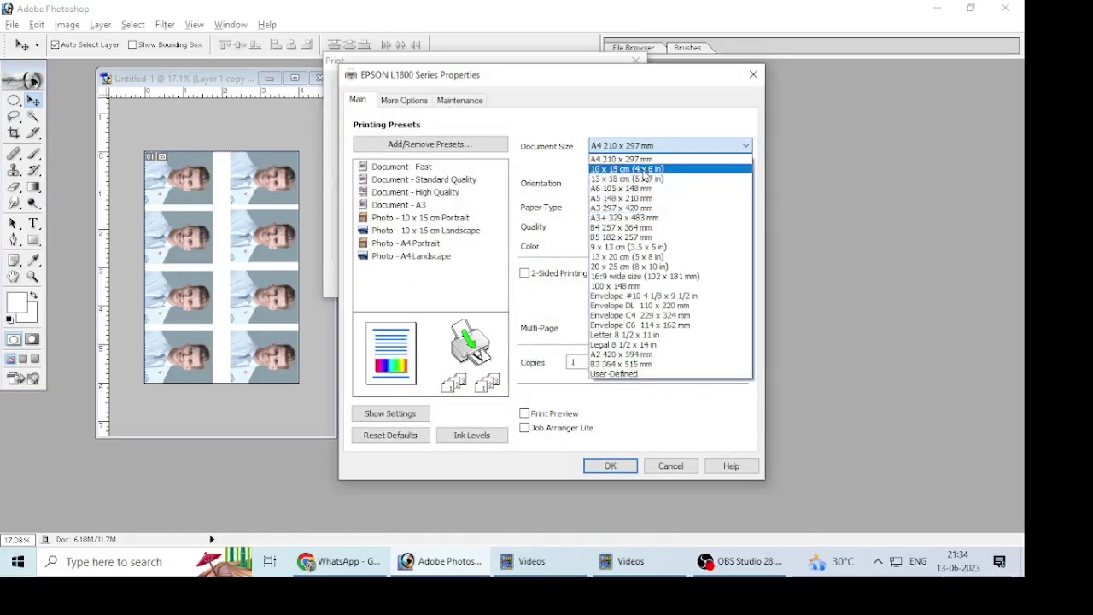
{"action": "left_click", "coordinate": [644, 171]}
Set Photo Paper Glossy at High quality, confirm, and print the photo sheet.
{"action": "left_click", "coordinate": [674, 208]}
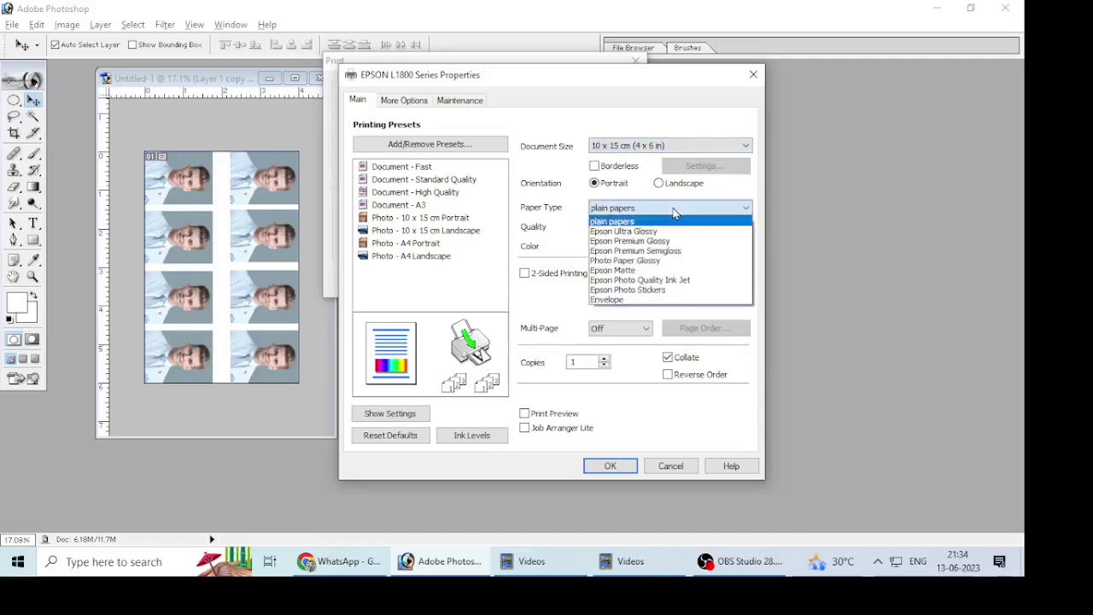
{"action": "left_click", "coordinate": [642, 260]}
{"action": "left_click", "coordinate": [613, 229]}
{"action": "left_click", "coordinate": [621, 250]}
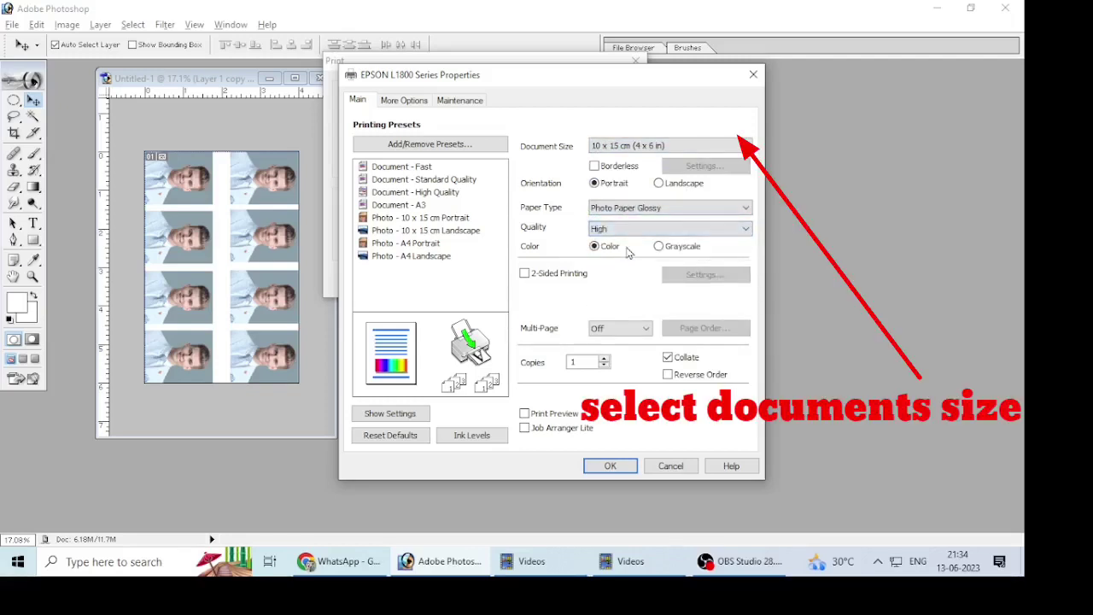
{"action": "left_click", "coordinate": [606, 466]}
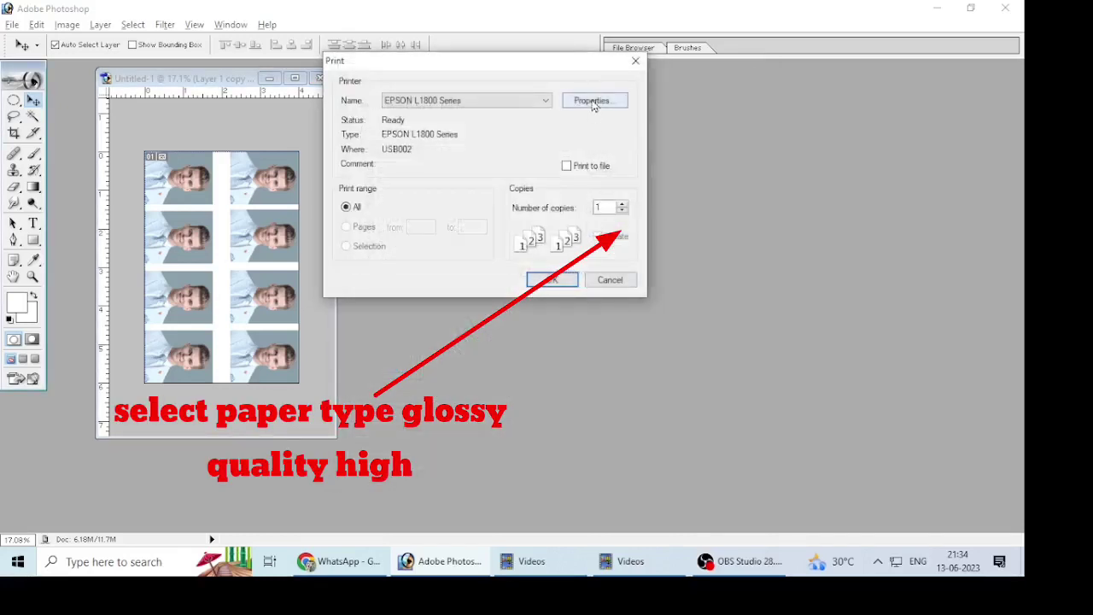
{"action": "left_click", "coordinate": [547, 284]}
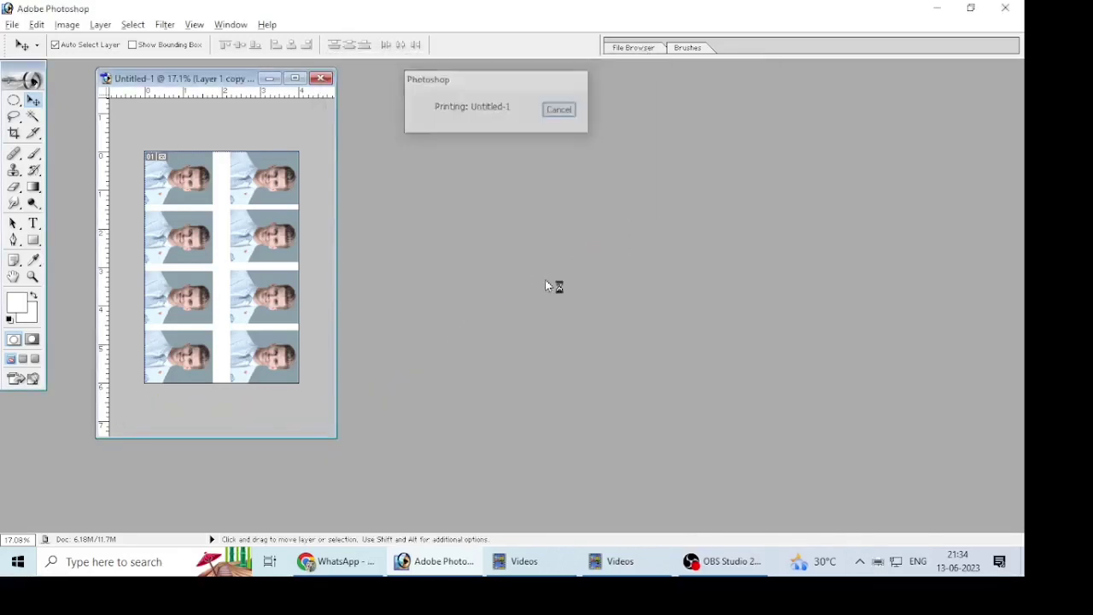